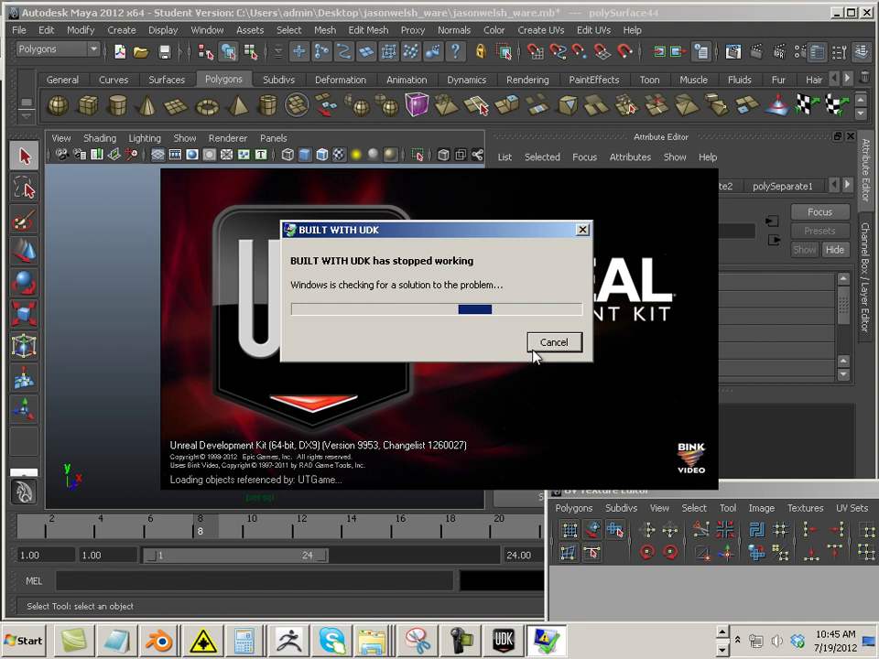
# - Cancel the crash report and relaunch the UDK Editor, leaving its Content Browser window closed
pyautogui.click(555, 341)
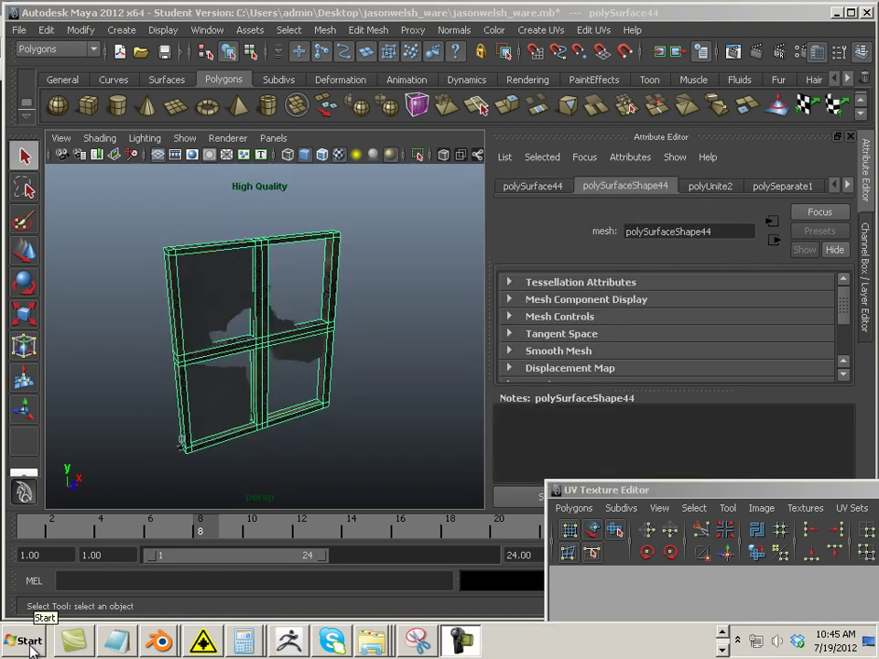
pyautogui.click(39, 646)
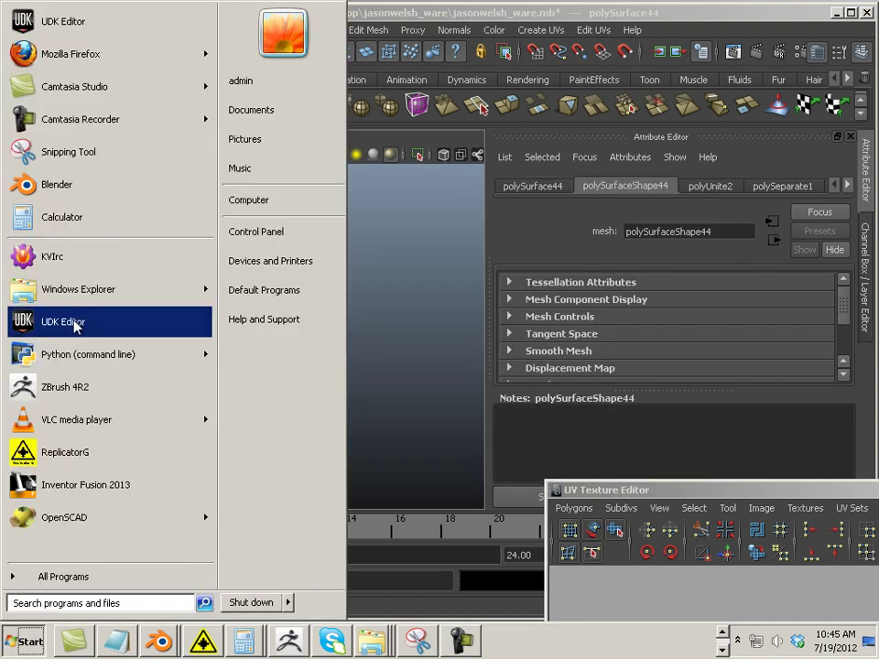
pyautogui.click(87, 322)
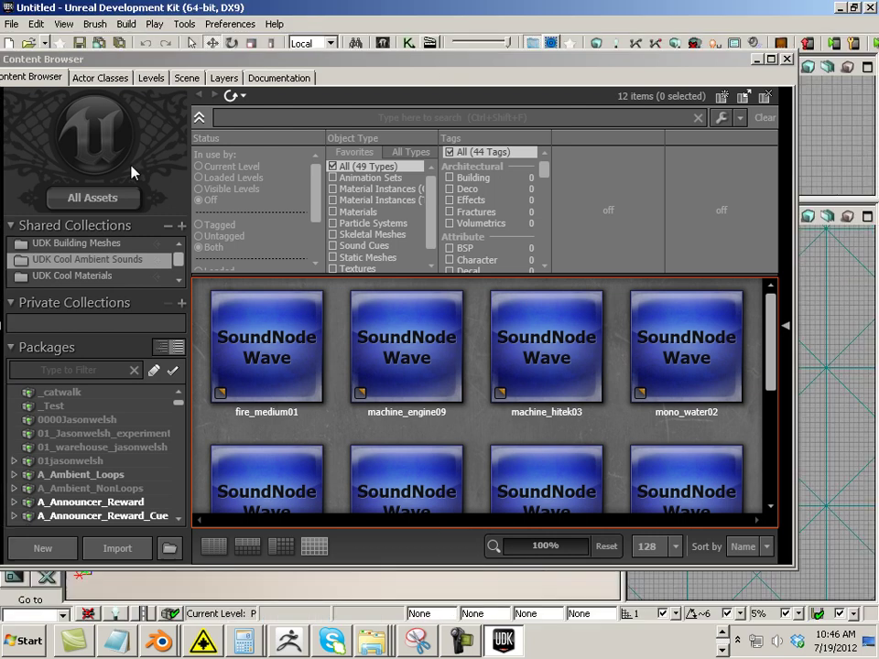
pyautogui.click(784, 59)
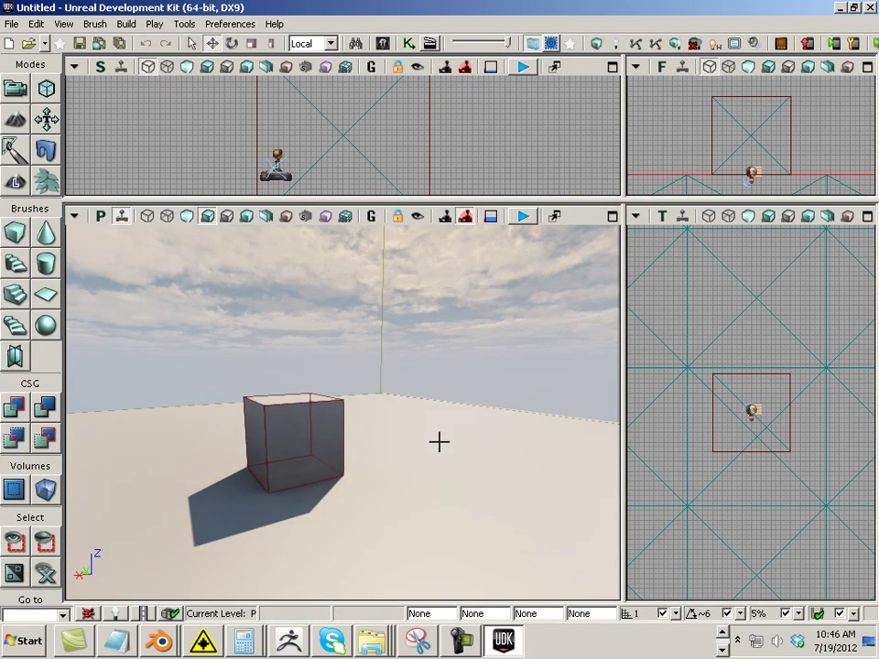
# - Open the warehouse .udk map from the UDKGame Content folder of UDK-2012-05 on the C: drive
pyautogui.click(12, 24)
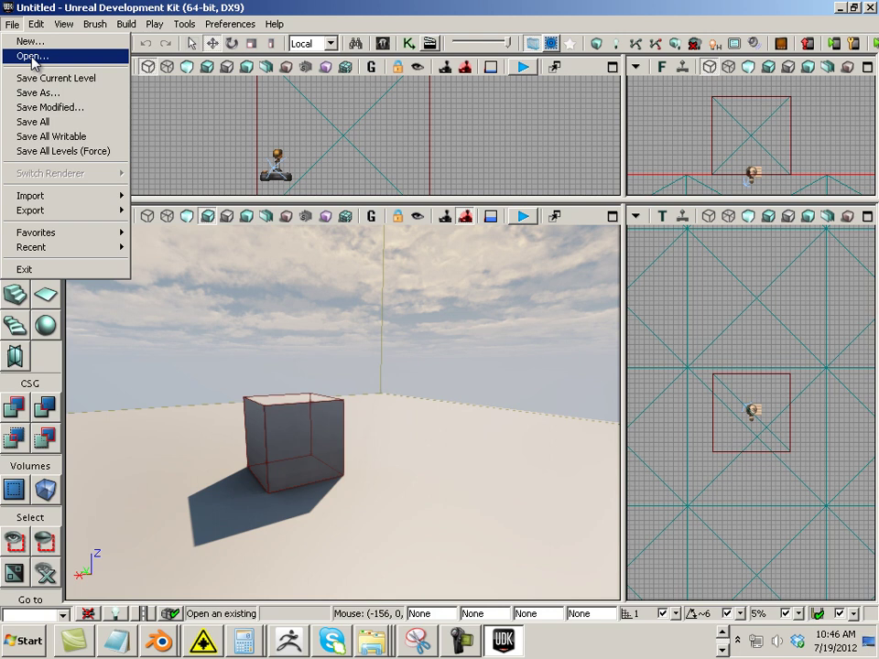
pyautogui.click(33, 57)
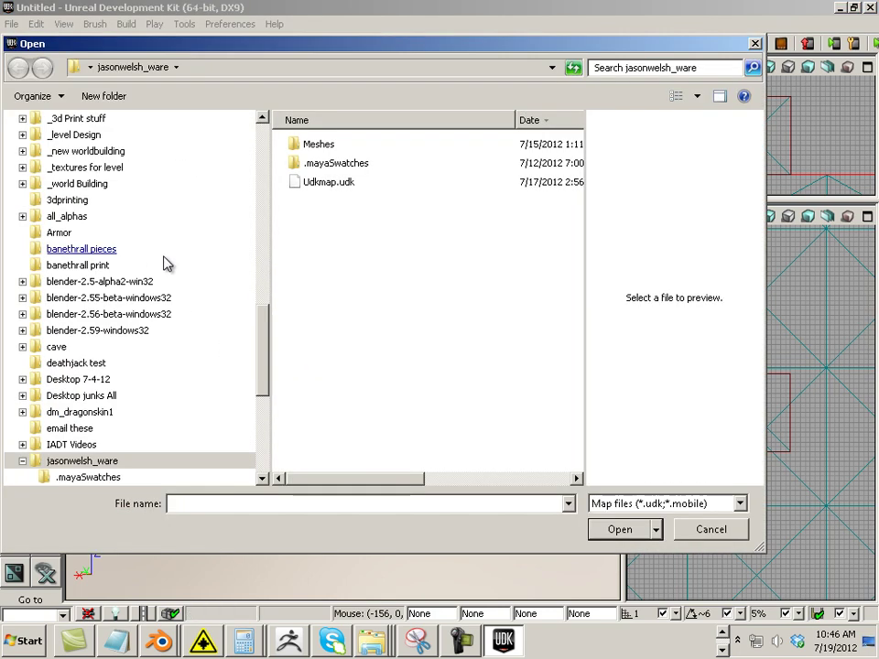
pyautogui.moveTo(268, 325); pyautogui.dragTo(271, 182)
pyautogui.click(99, 217)
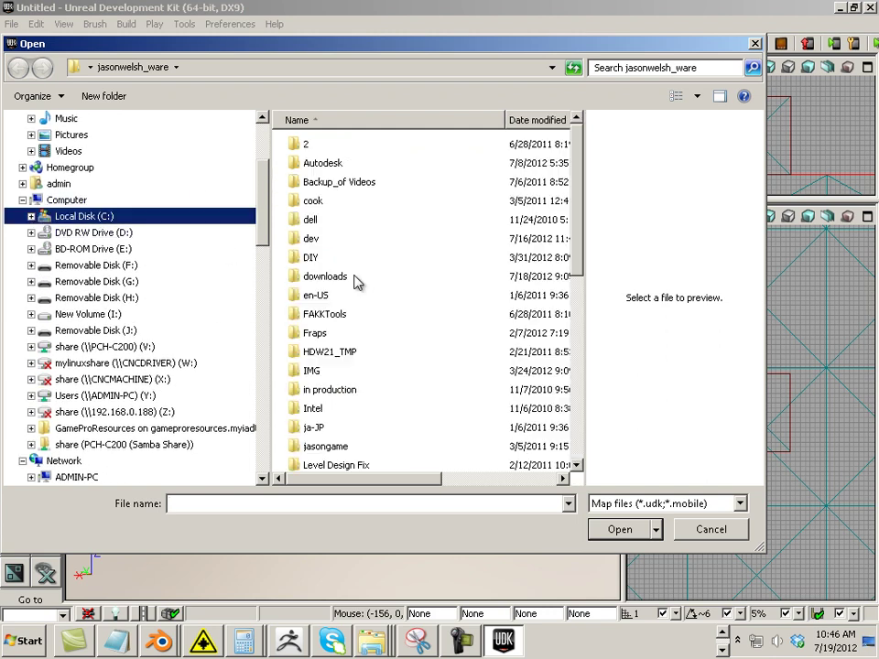
pyautogui.click(420, 355)
pyautogui.scroll(-5, 402, 348)
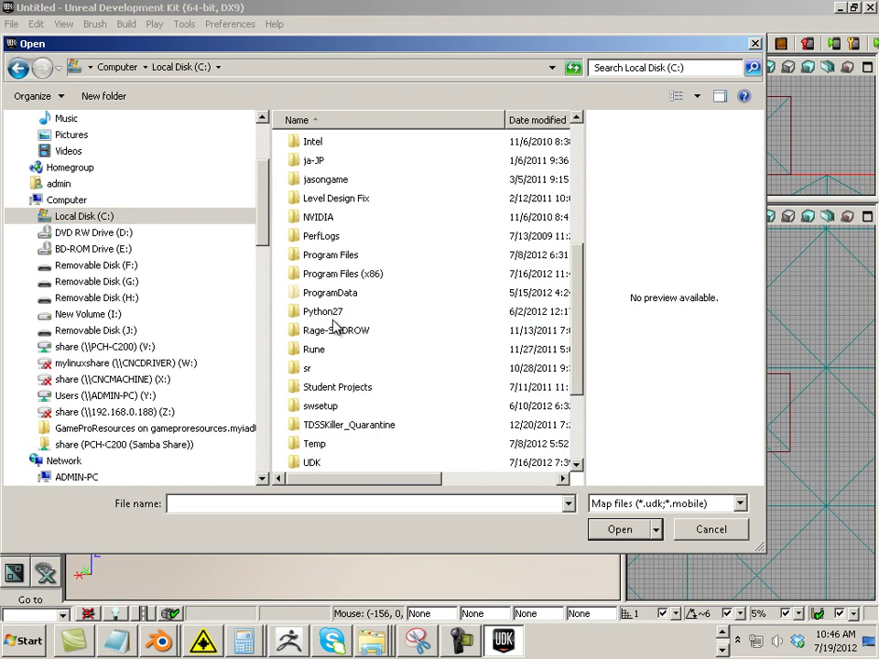
pyautogui.scroll(-2, 391, 381)
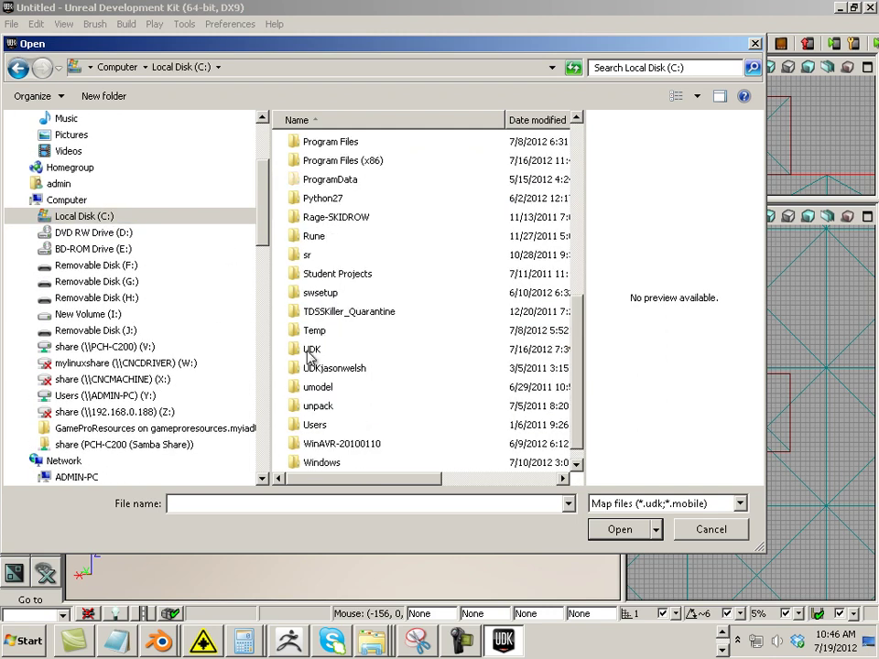
pyautogui.doubleClick(311, 352)
pyautogui.doubleClick(337, 315)
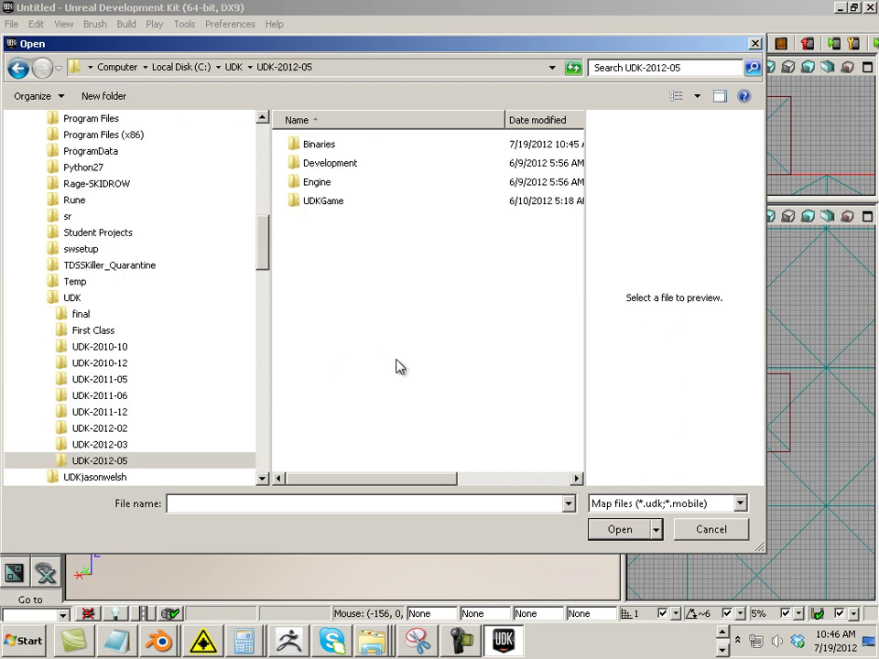
pyautogui.doubleClick(330, 204)
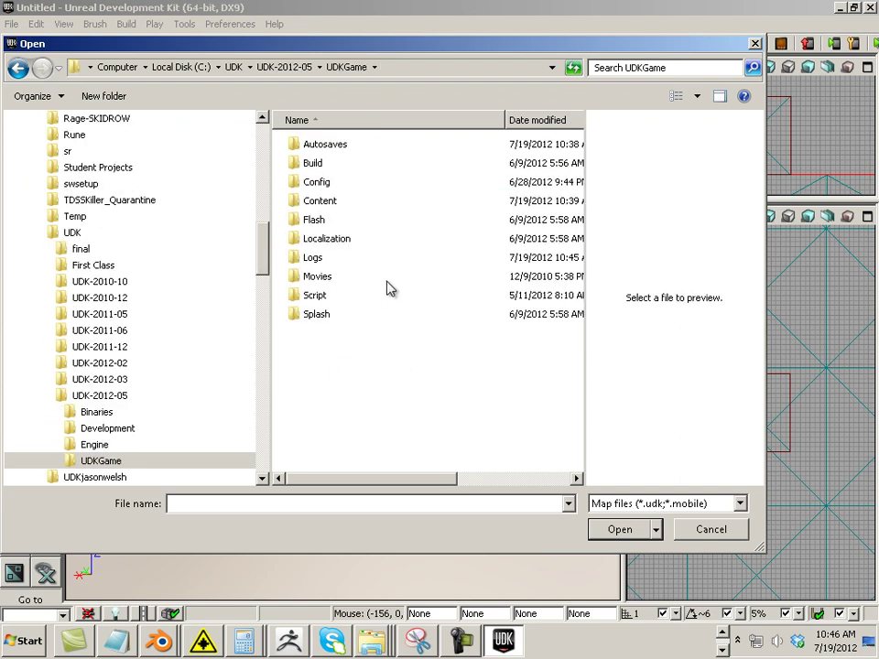
pyautogui.doubleClick(311, 202)
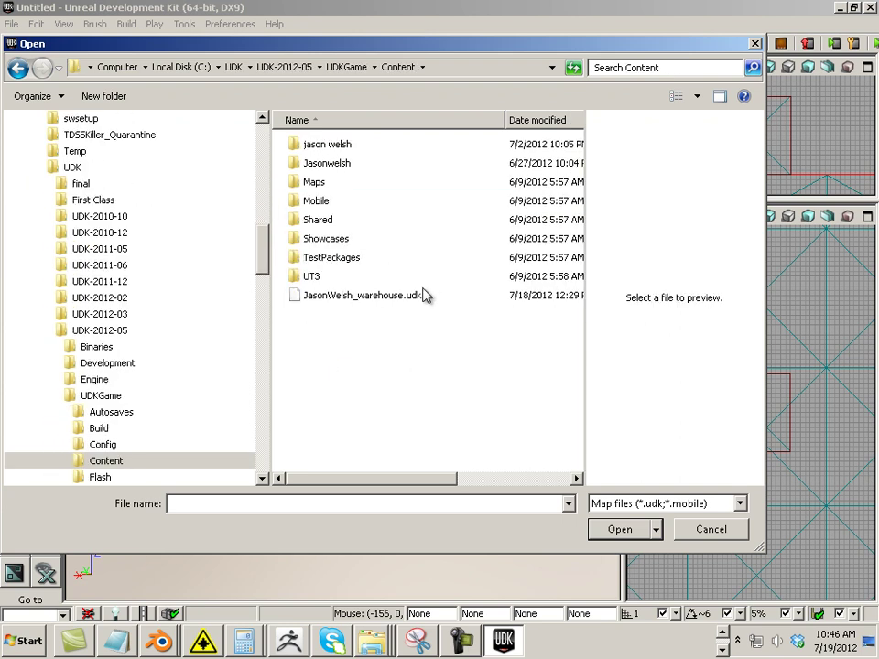
pyautogui.doubleClick(327, 296)
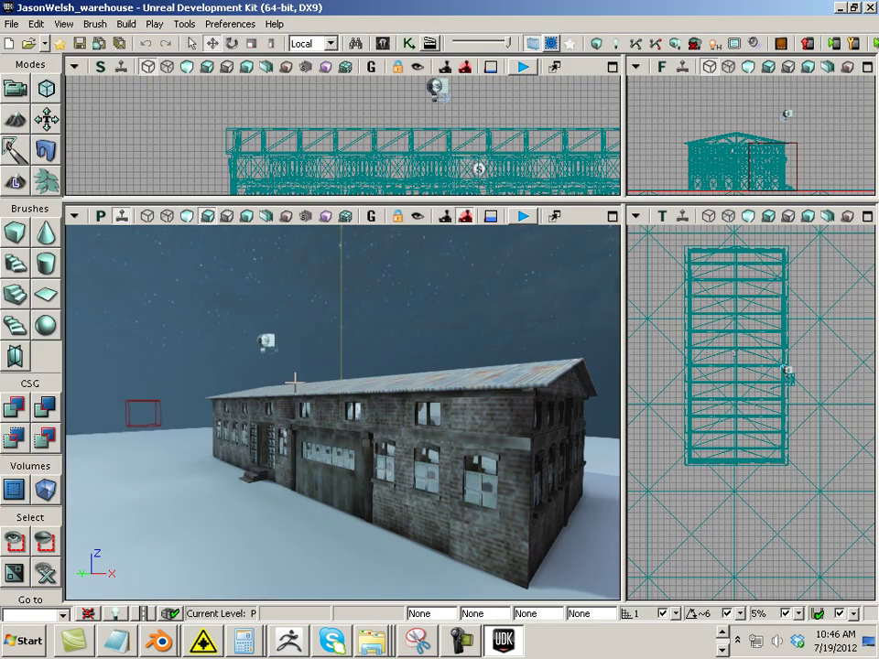
# - Show the assets of the 01 warehouse package in the Content Browser, leaving the file import cancelled
pyautogui.moveTo(294, 383); pyautogui.dragTo(528, 258)
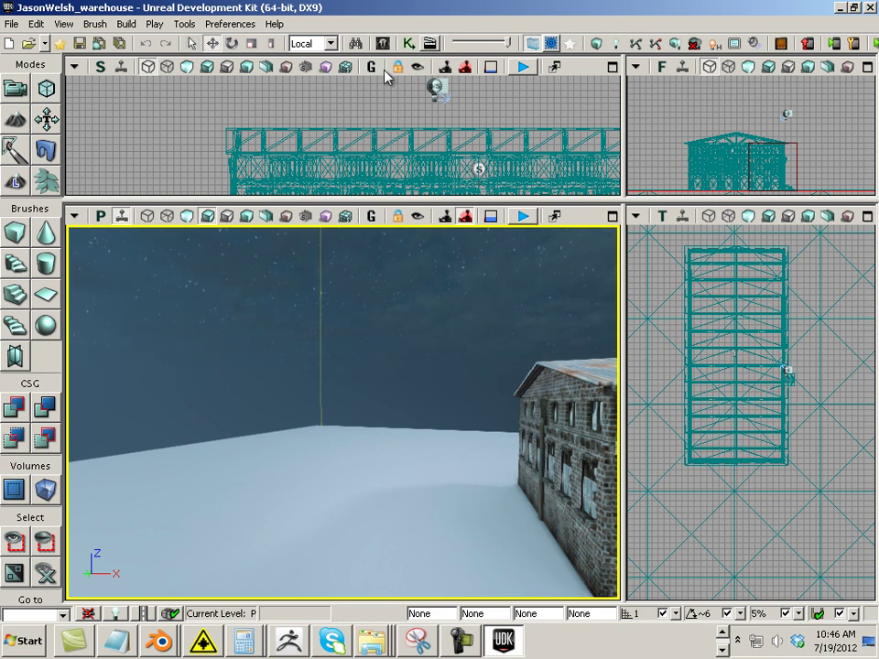
pyautogui.click(383, 43)
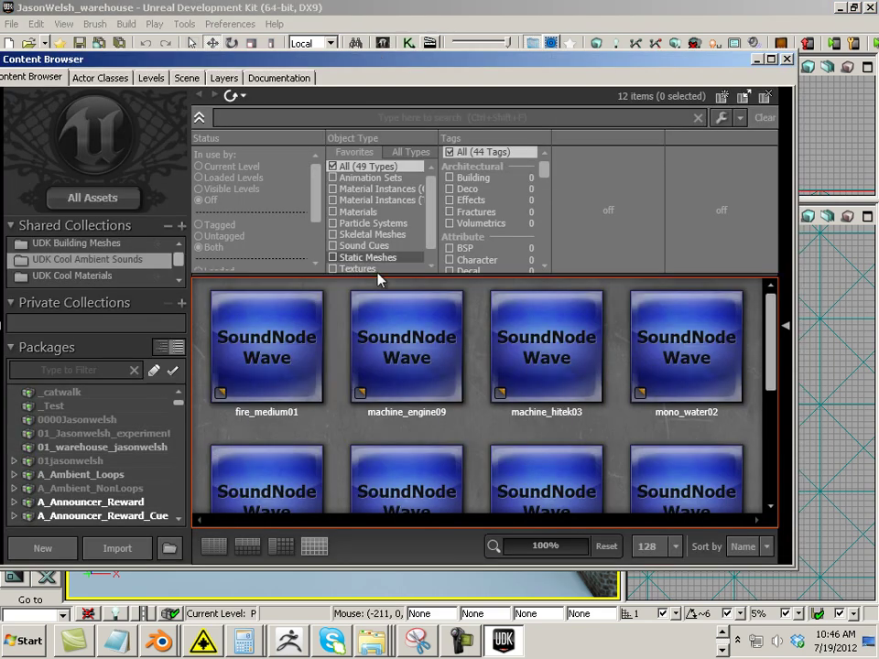
pyautogui.click(95, 446)
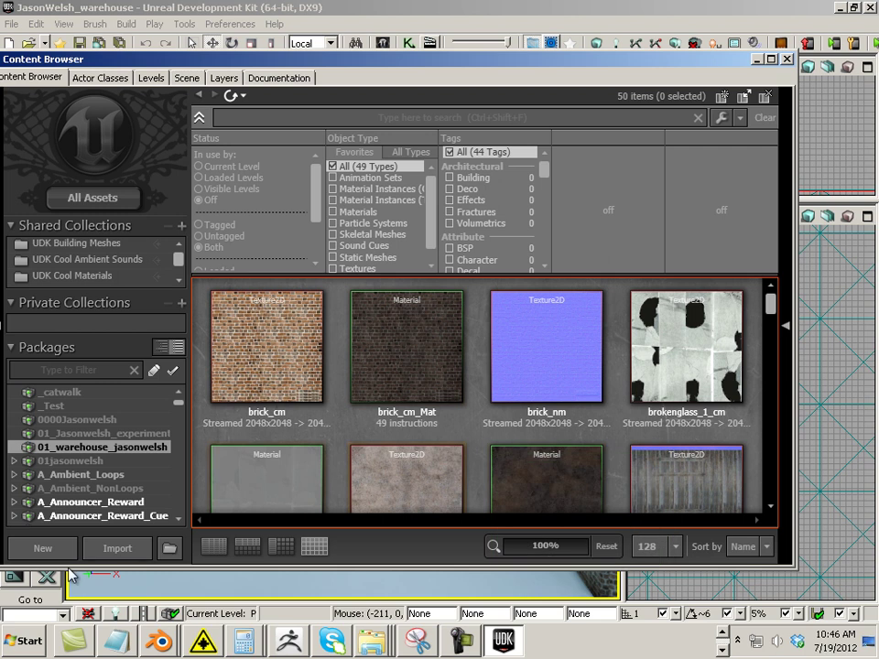
pyautogui.click(116, 548)
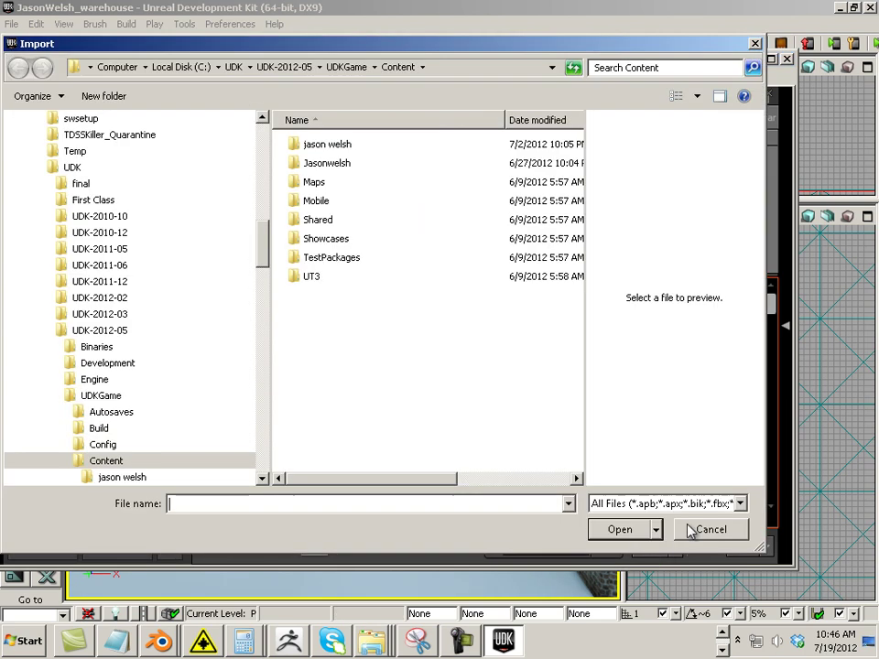
pyautogui.click(700, 530)
# - Delete the existing Random_window_cm_Mat material from the warehouse package
pyautogui.moveTo(772, 300); pyautogui.dragTo(772, 378)
pyautogui.click(695, 359)
pyautogui.click(264, 402)
pyautogui.rightClick(265, 402)
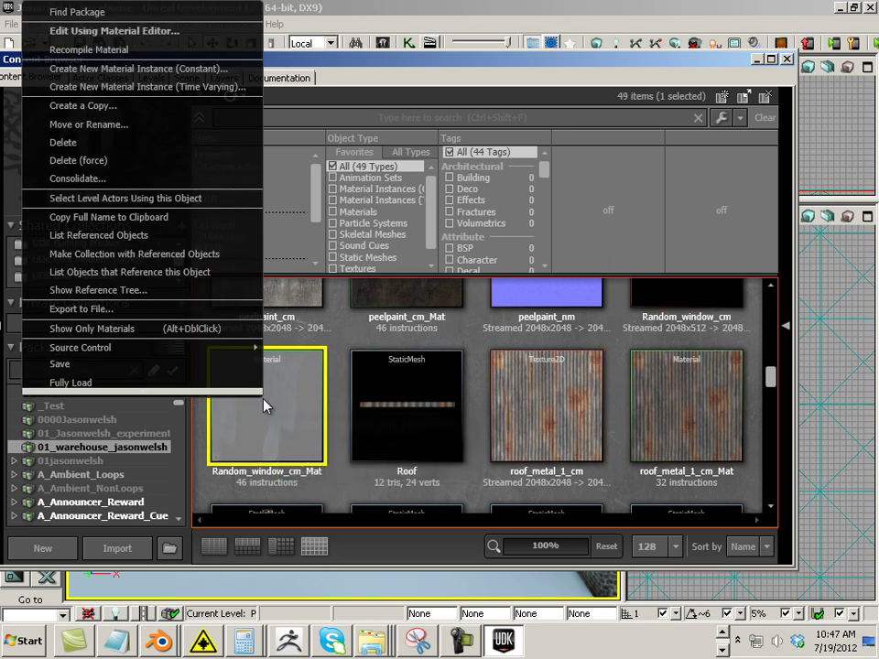
pyautogui.click(123, 154)
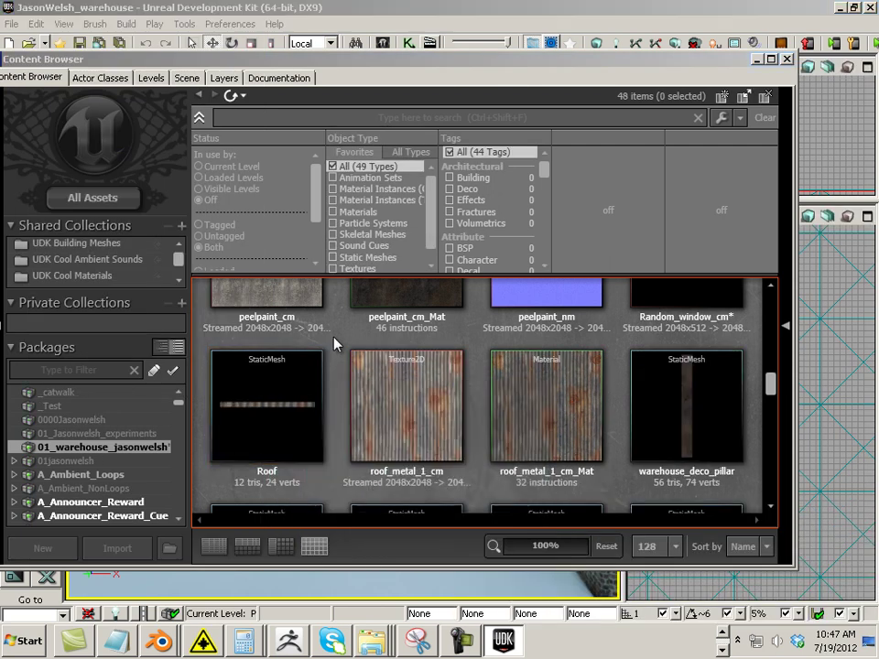
# - Create a new material named Random_window_cm_Mat from the Random_window_cm texture in the warehouse package
pyautogui.rightClick(336, 344)
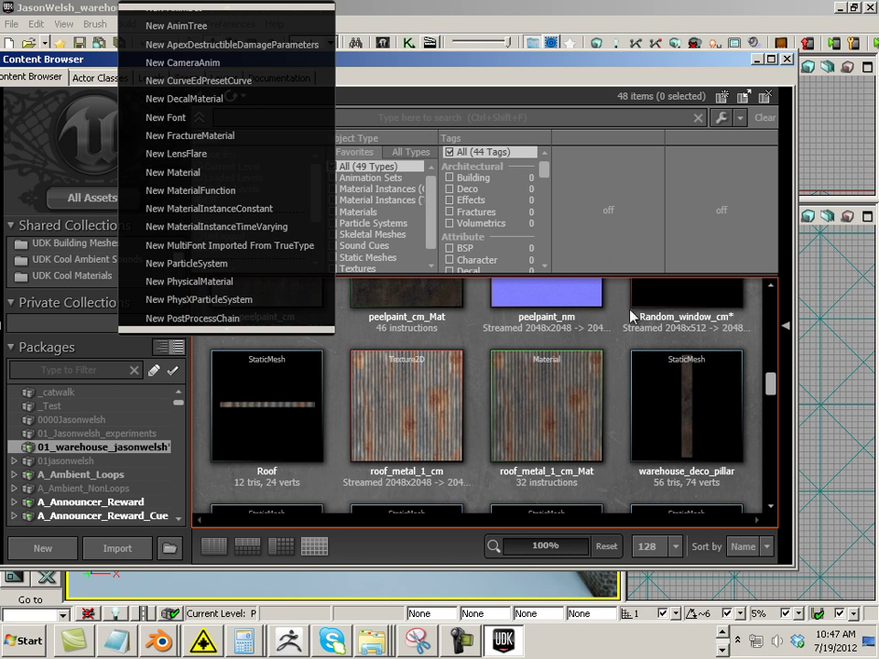
pyautogui.scroll(2, 774, 388)
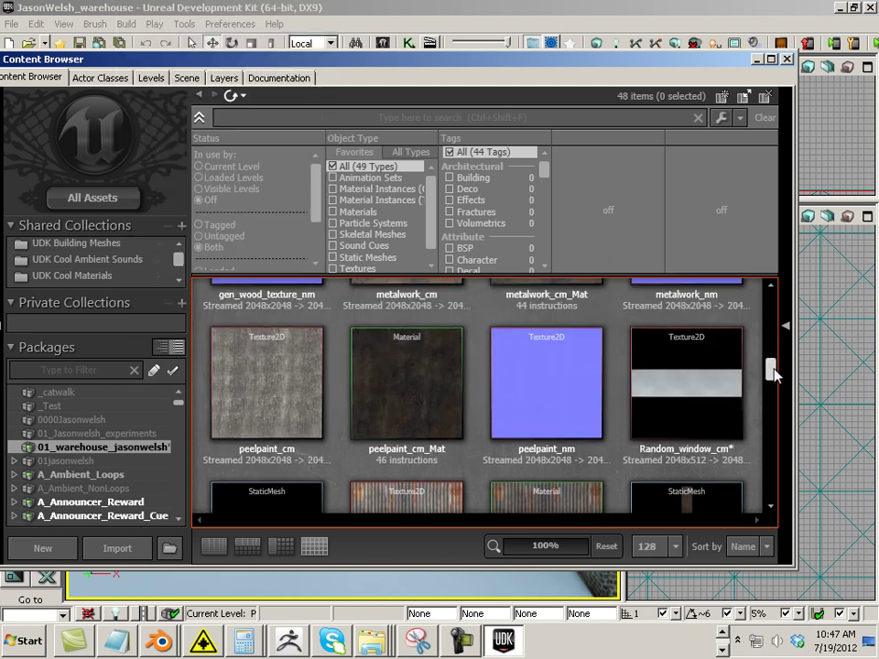
pyautogui.click(705, 388)
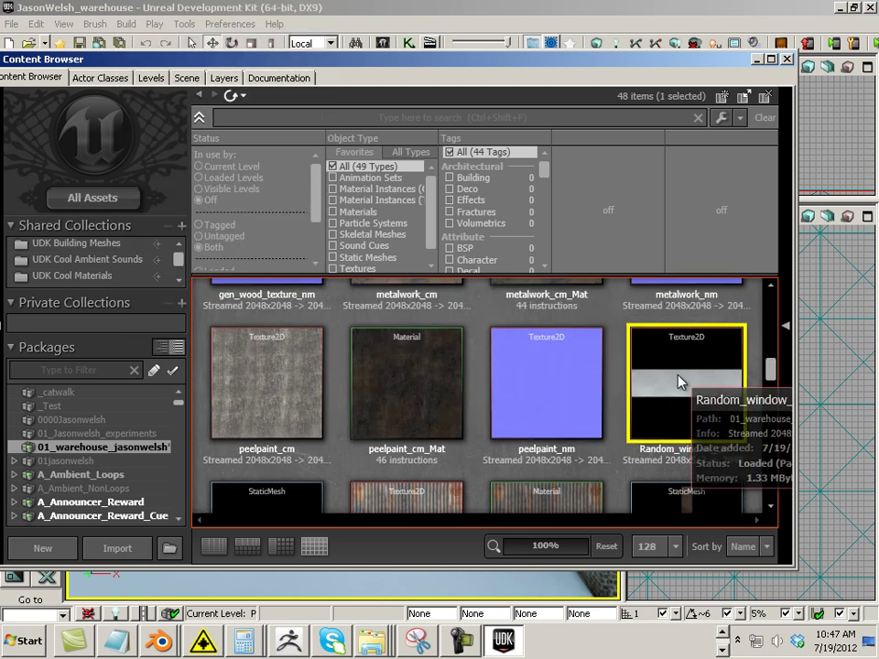
pyautogui.rightClick(679, 379)
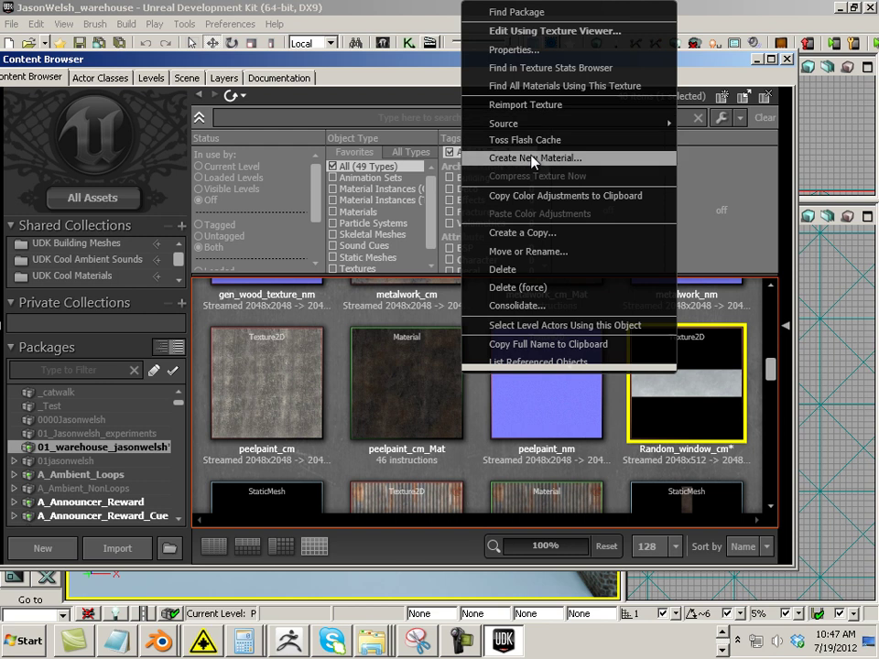
pyautogui.click(559, 103)
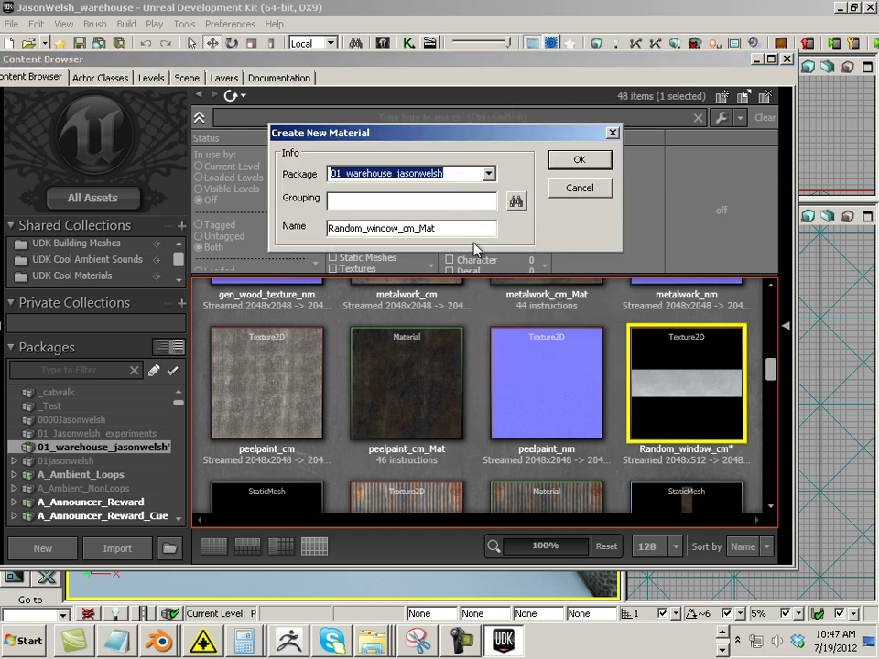
pyautogui.click(577, 161)
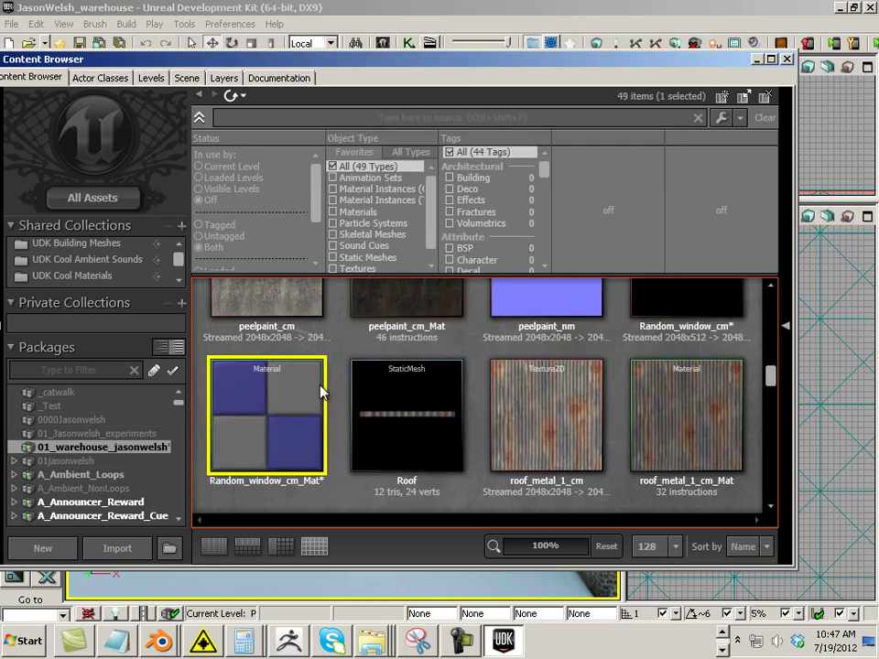
# - Open Random_window_cm_Mat in the Material Editor and move the Texture Sample node clear of the material node's inputs
pyautogui.moveTo(316, 396)
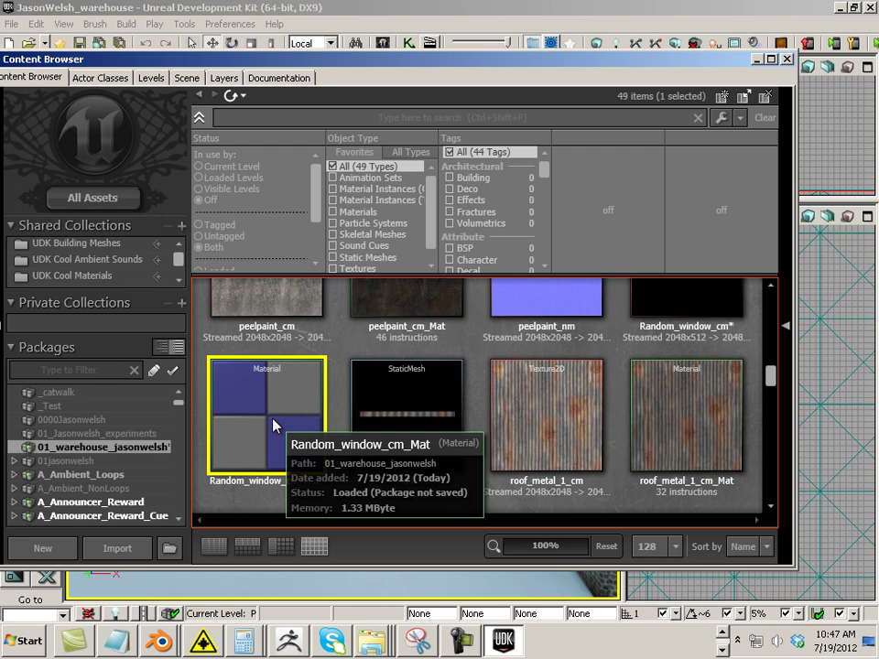
pyautogui.doubleClick(276, 425)
pyautogui.moveTo(514, 316); pyautogui.dragTo(537, 391)
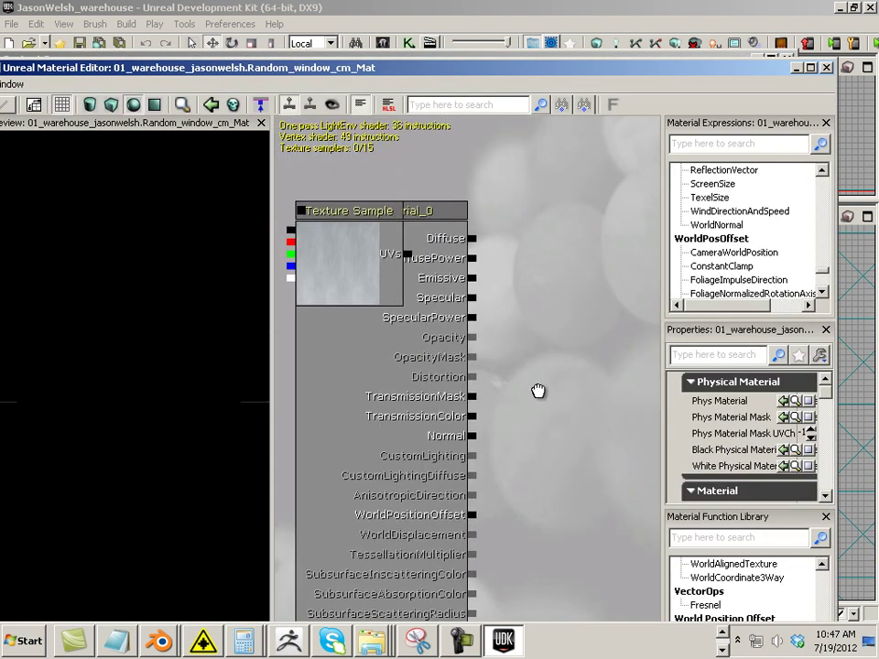
pyautogui.click(352, 264)
pyautogui.moveTo(335, 259); pyautogui.dragTo(608, 278)
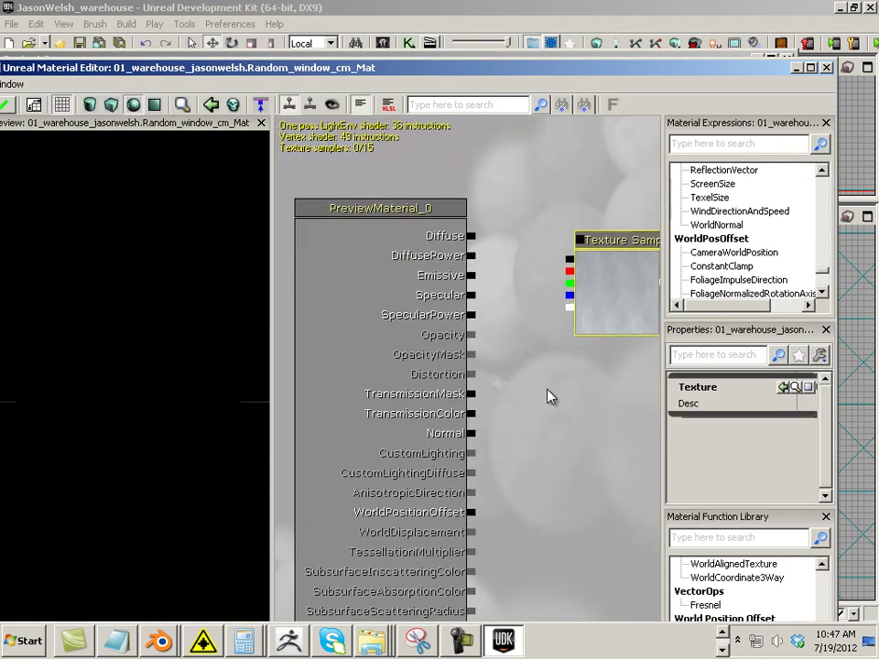
pyautogui.moveTo(549, 396); pyautogui.dragTo(483, 444)
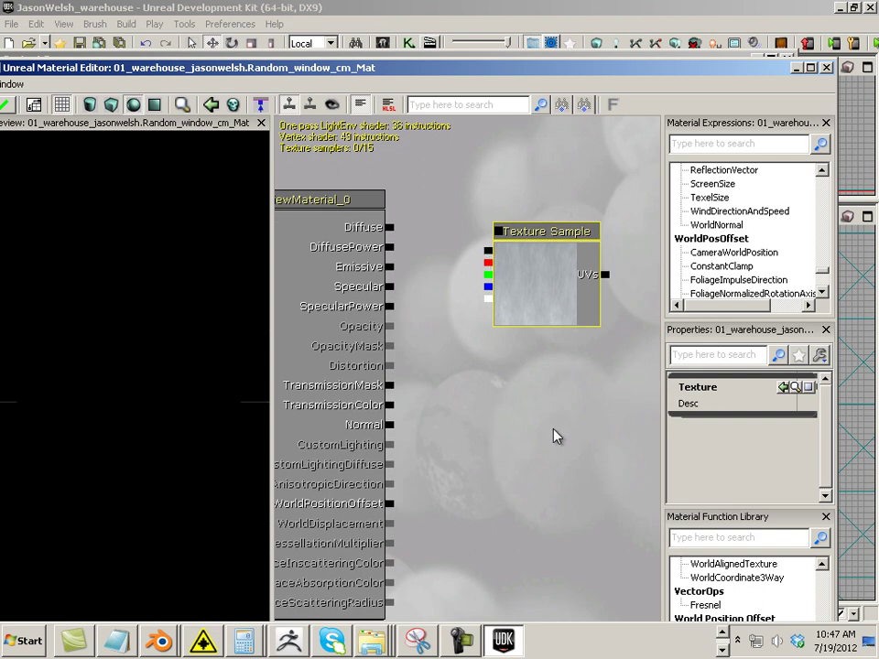
pyautogui.moveTo(553, 436); pyautogui.dragTo(498, 397)
pyautogui.moveTo(500, 195); pyautogui.dragTo(533, 240)
# - Set the material's Blend Mode to BLEND_Translucent and enable Two Sided, widening the properties area for readable values
pyautogui.click(353, 343)
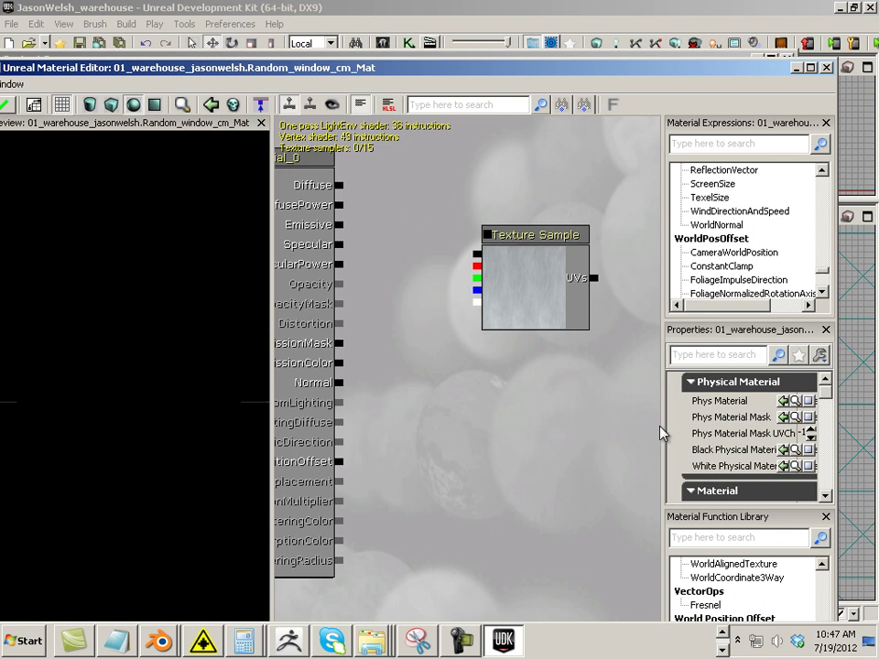
pyautogui.moveTo(664, 422); pyautogui.dragTo(556, 422)
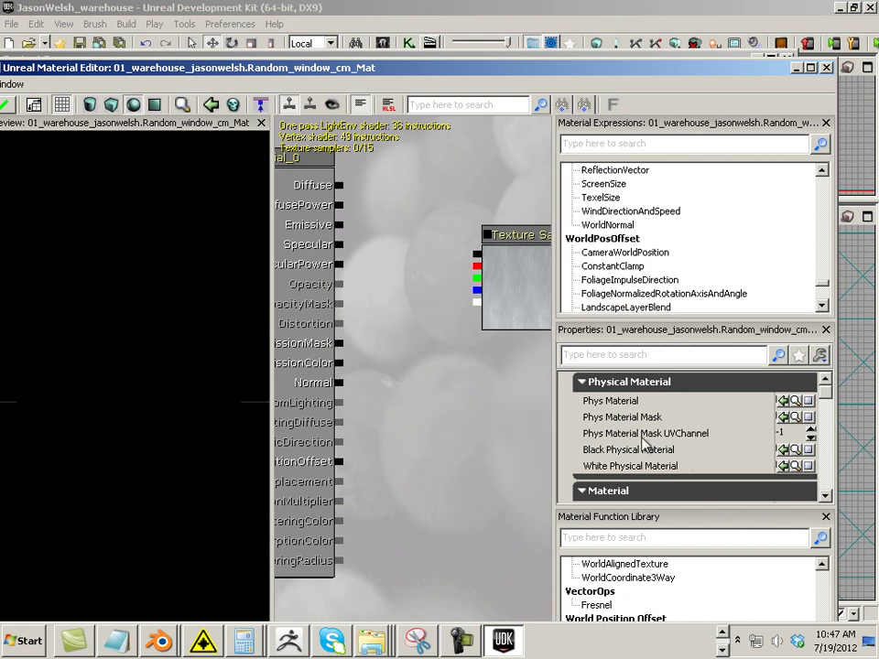
pyautogui.moveTo(775, 433); pyautogui.dragTo(679, 444)
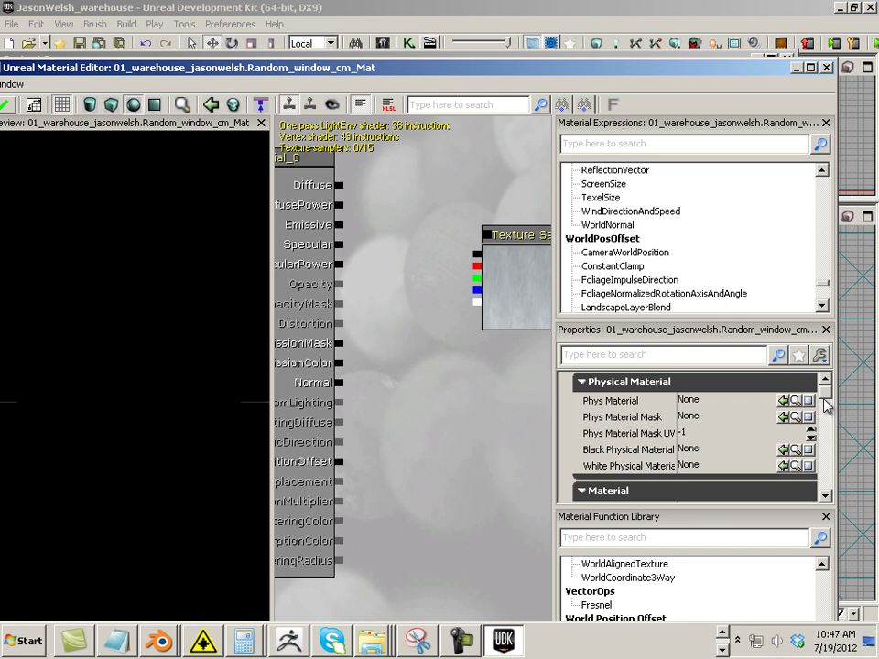
pyautogui.moveTo(827, 401); pyautogui.dragTo(826, 411)
pyautogui.click(770, 393)
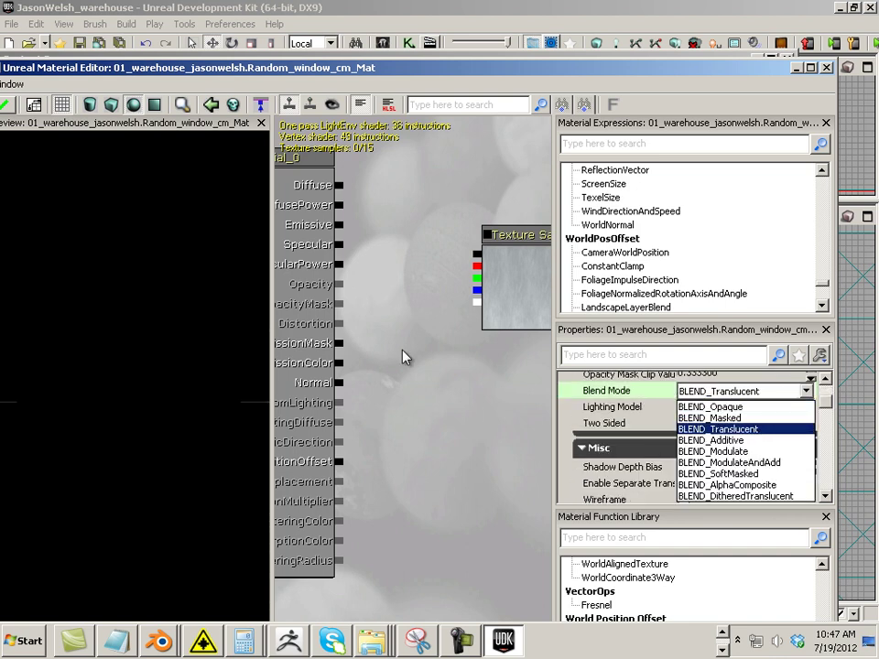
pyautogui.press('Return')
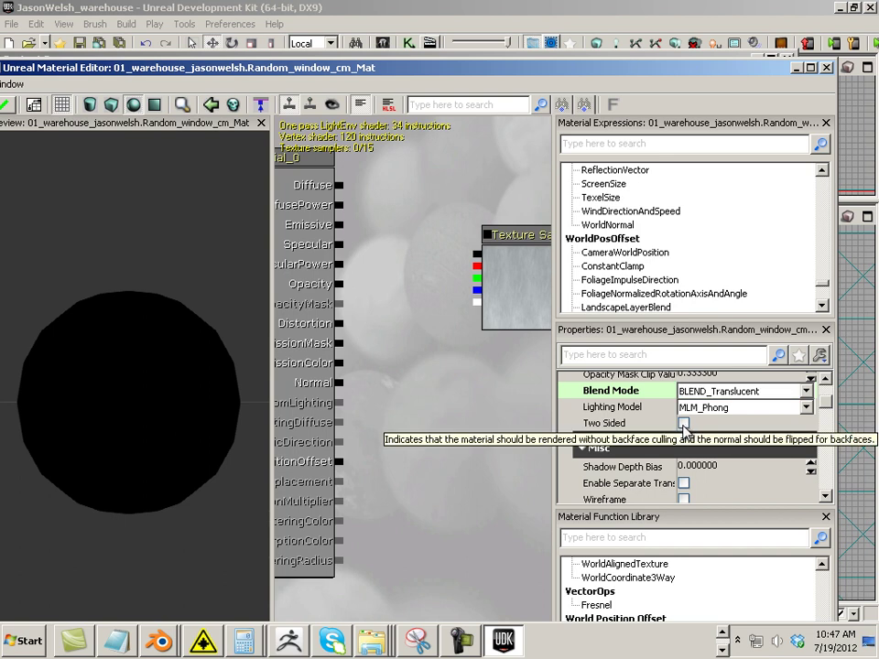
pyautogui.press('space')
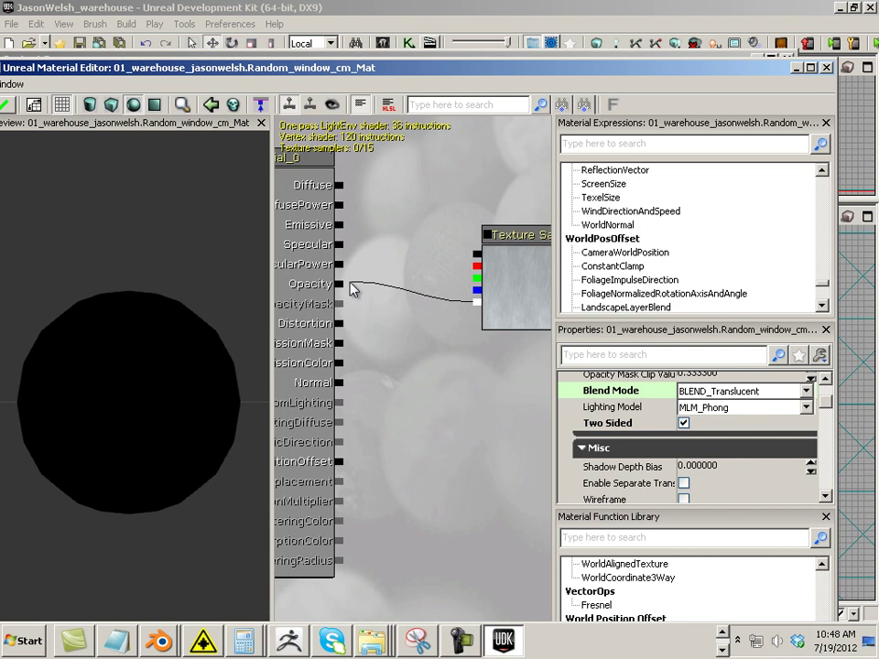
# - Connect the window Texture Sample's alpha output to the material's Opacity input and widen the node graph area
pyautogui.moveTo(351, 285); pyautogui.dragTo(340, 284)
pyautogui.moveTo(402, 405); pyautogui.dragTo(378, 499)
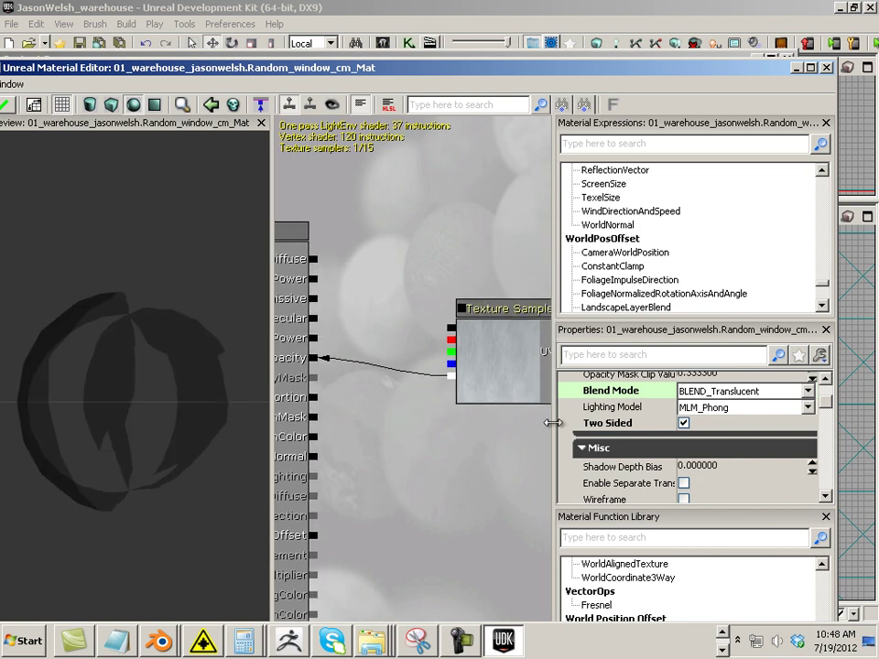
pyautogui.moveTo(552, 422); pyautogui.dragTo(743, 422)
pyautogui.moveTo(188, 455); pyautogui.dragTo(213, 452)
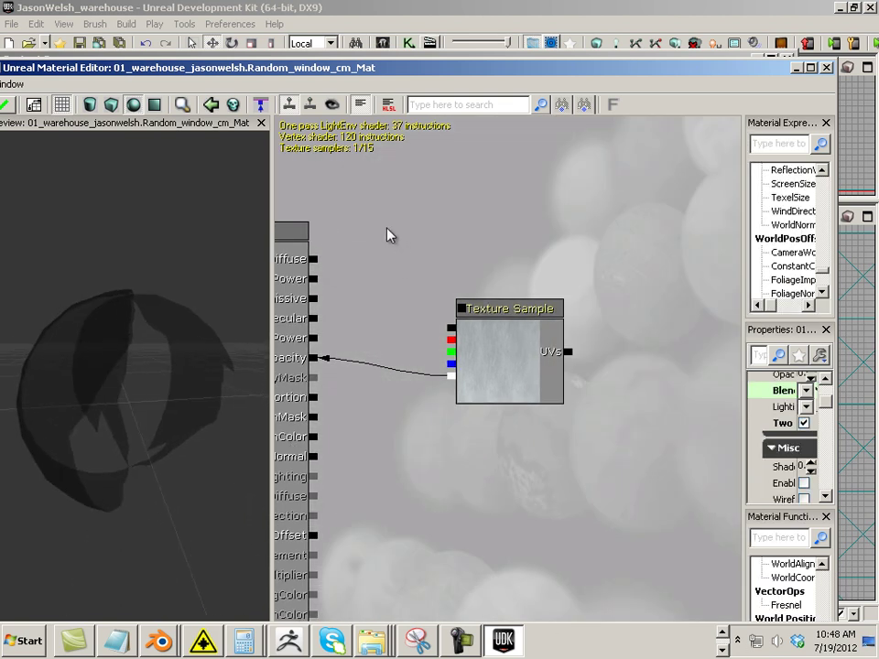
# - Move the window Texture Sample lower in the graph and create an Add node in the space above it
pyautogui.click(489, 313)
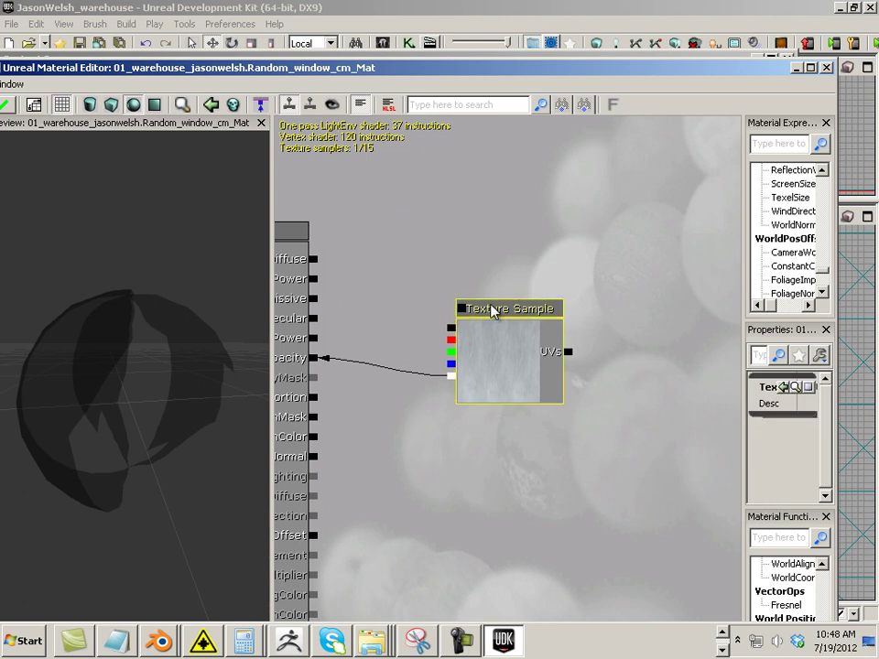
pyautogui.moveTo(497, 316); pyautogui.dragTo(507, 426)
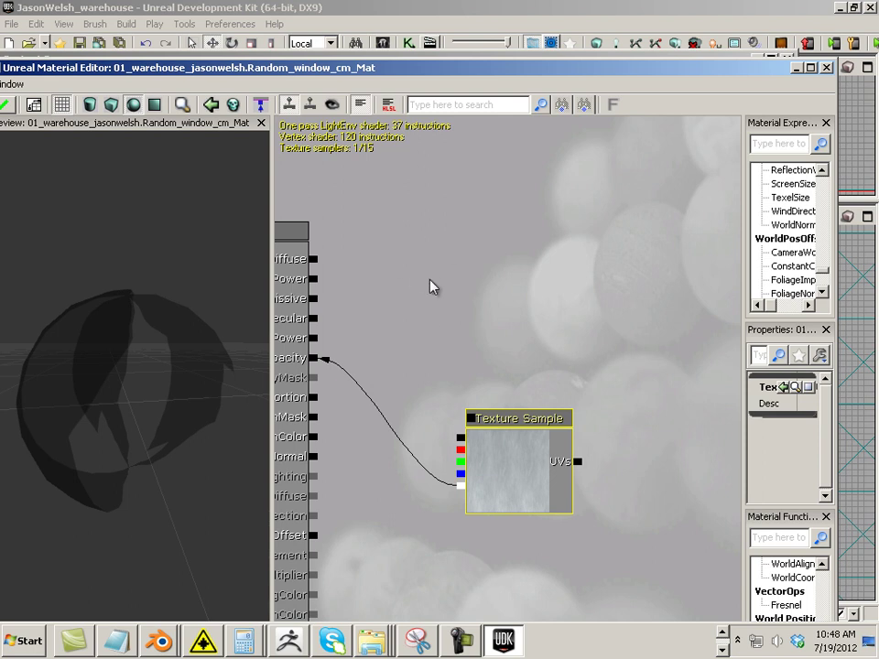
pyautogui.rightClick(423, 249)
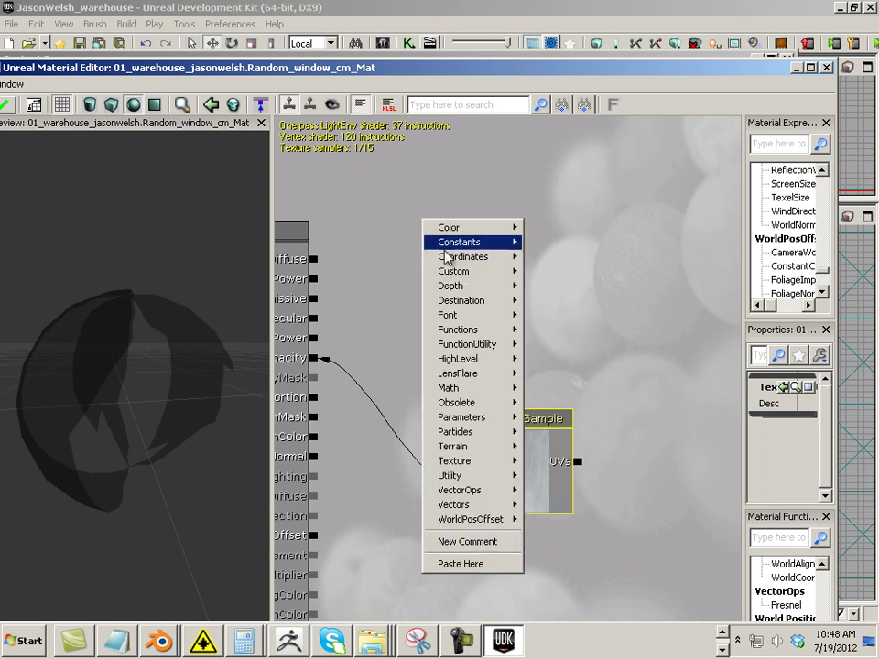
pyautogui.moveTo(472, 396)
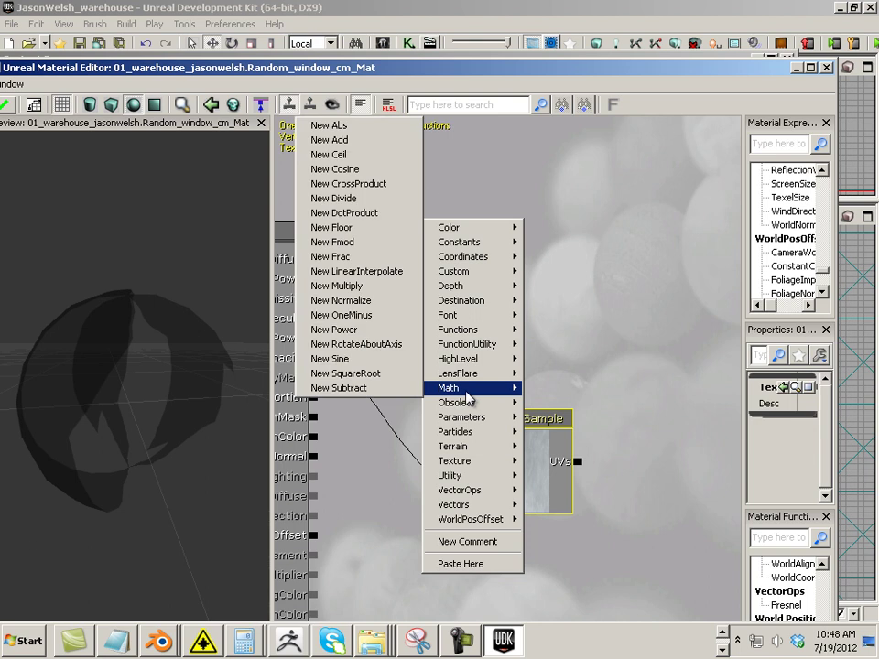
pyautogui.click(364, 146)
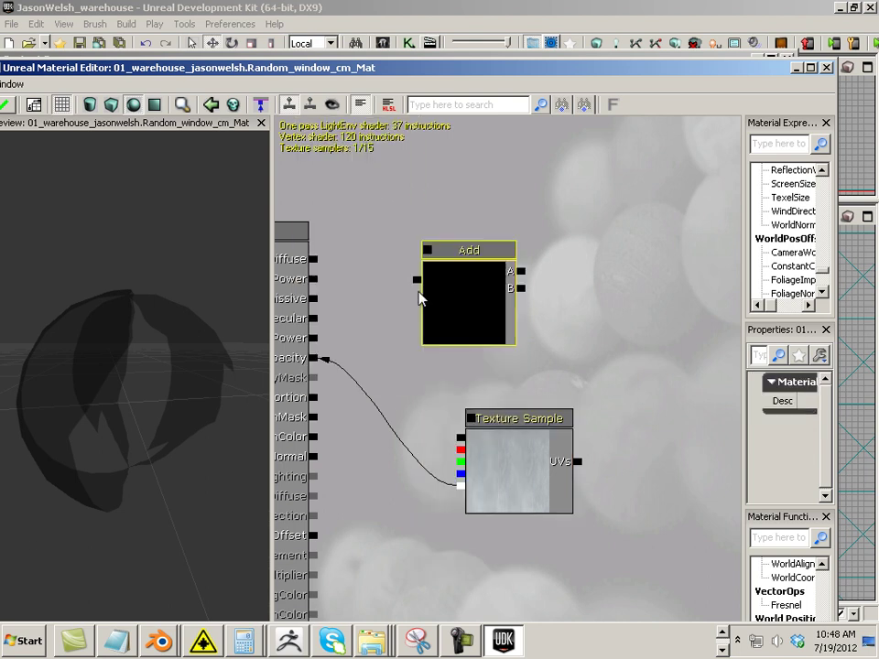
# - Wire the window texture's combined color output to Add input B and Add to Diffuse, placing Add closer to the material node
pyautogui.moveTo(459, 437); pyautogui.dragTo(524, 289)
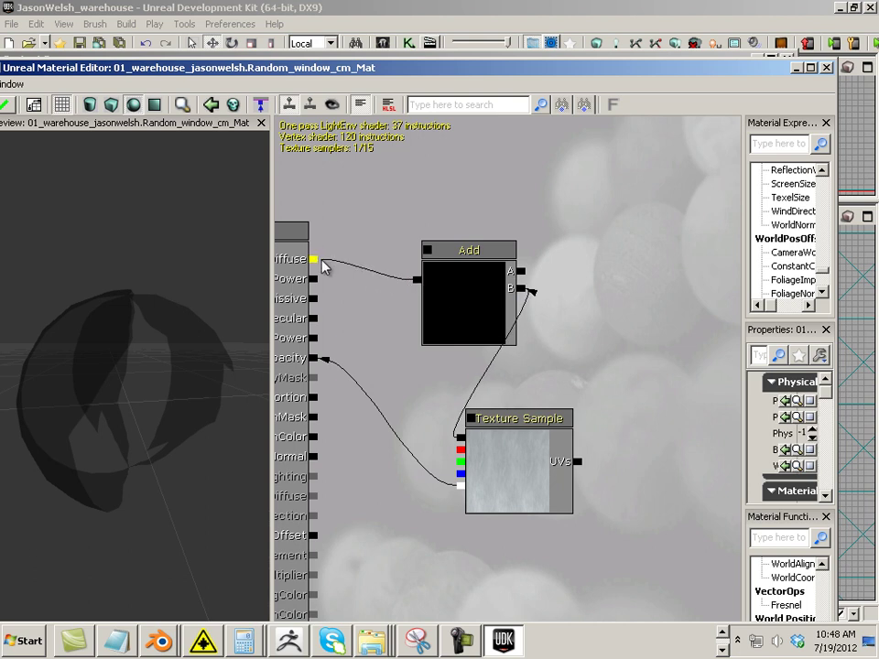
pyautogui.moveTo(321, 260); pyautogui.dragTo(316, 260)
pyautogui.click(437, 325)
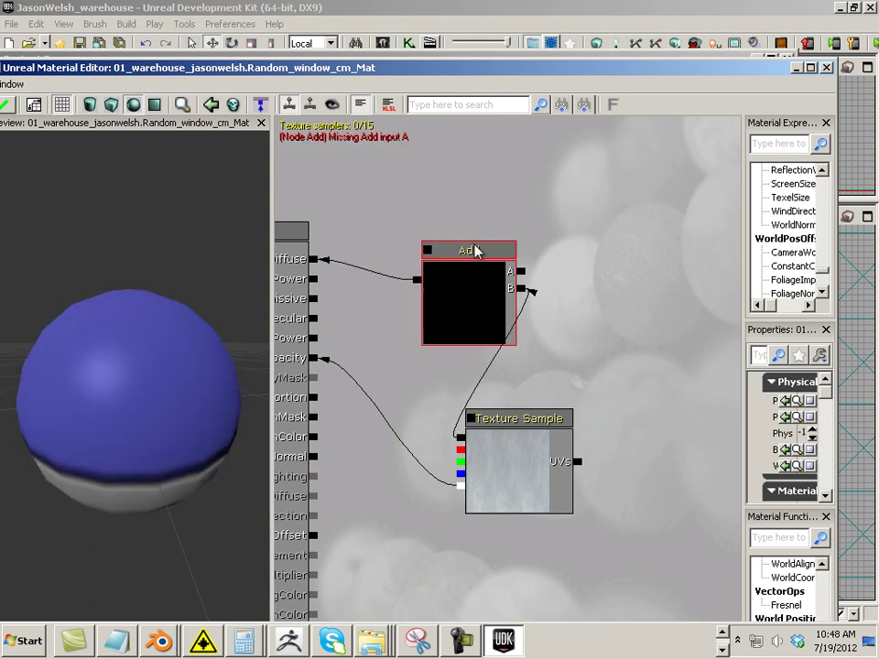
pyautogui.keyDown('ctrl'); pyautogui.moveTo(500, 256); pyautogui.dragTo(430, 240); pyautogui.keyUp('ctrl')
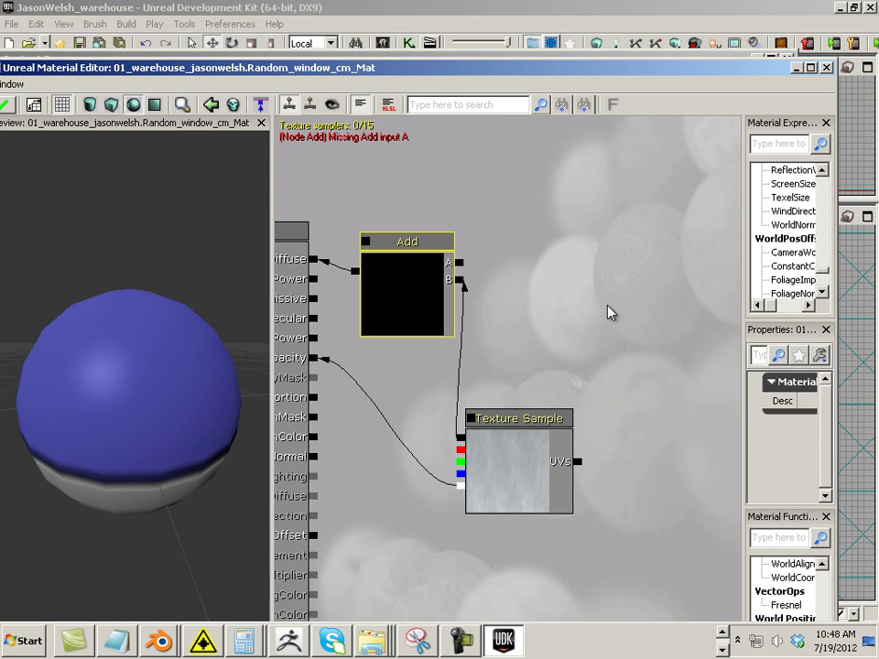
# - Set the Material Editor aside and locate the level's sky sphere mesh in the Content Browser
pyautogui.moveTo(611, 313); pyautogui.dragTo(522, 318)
pyautogui.scroll(-1, 578, 341)
pyautogui.moveTo(493, 252); pyautogui.dragTo(463, 274)
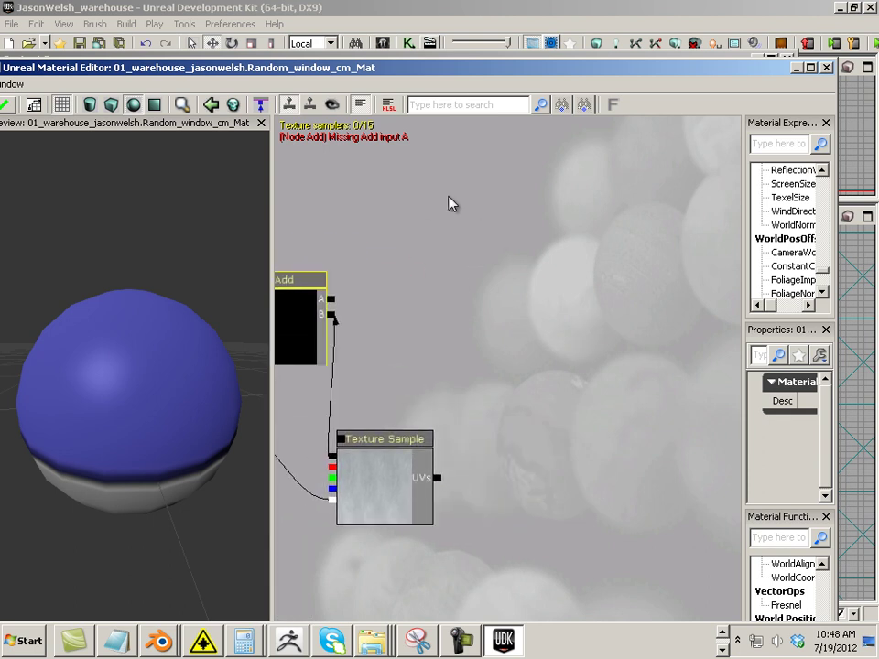
pyautogui.moveTo(334, 77); pyautogui.dragTo(869, 102)
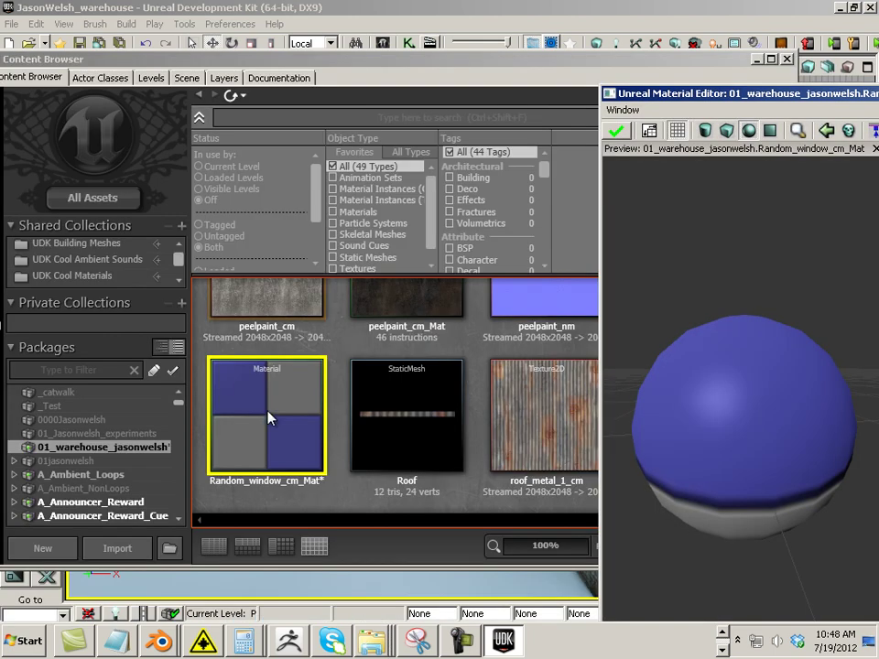
pyautogui.doubleClick(182, 61)
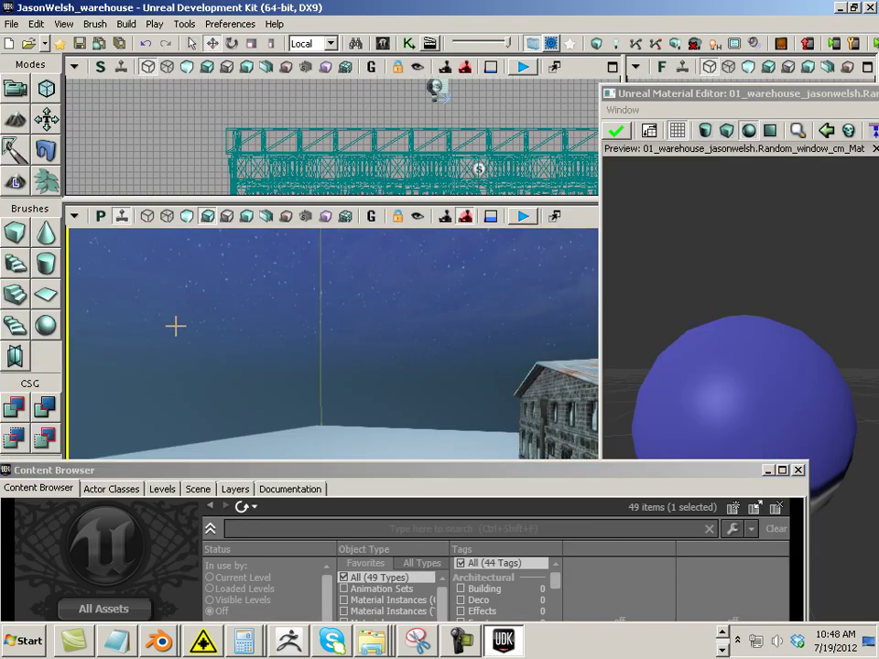
pyautogui.rightClick(176, 318)
pyautogui.click(261, 134)
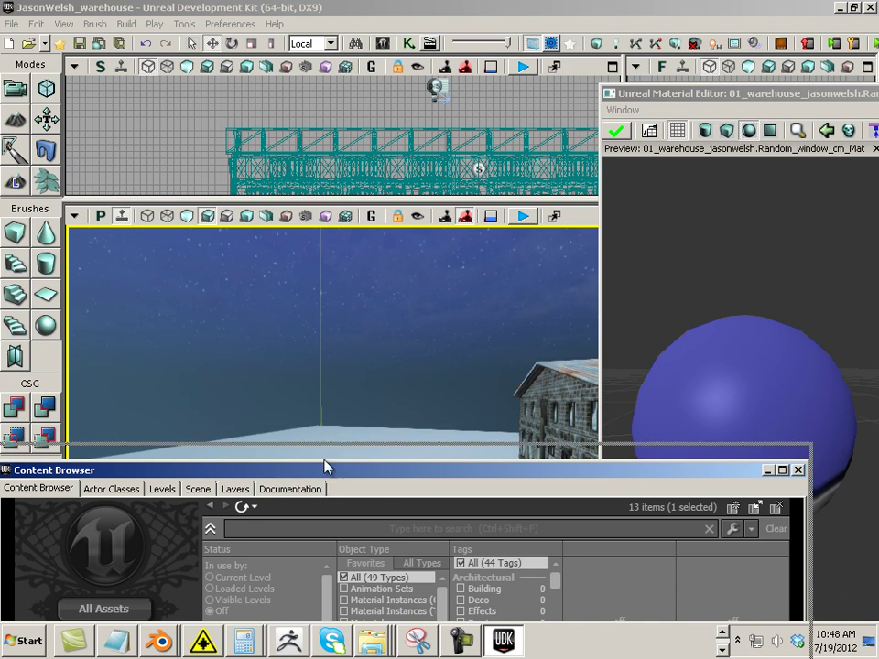
# - Filter the MapTemplates Sky package to Textures and select T_Sky_Stars
pyautogui.moveTo(325, 467); pyautogui.dragTo(309, 125)
pyautogui.scroll(-1, 333, 328)
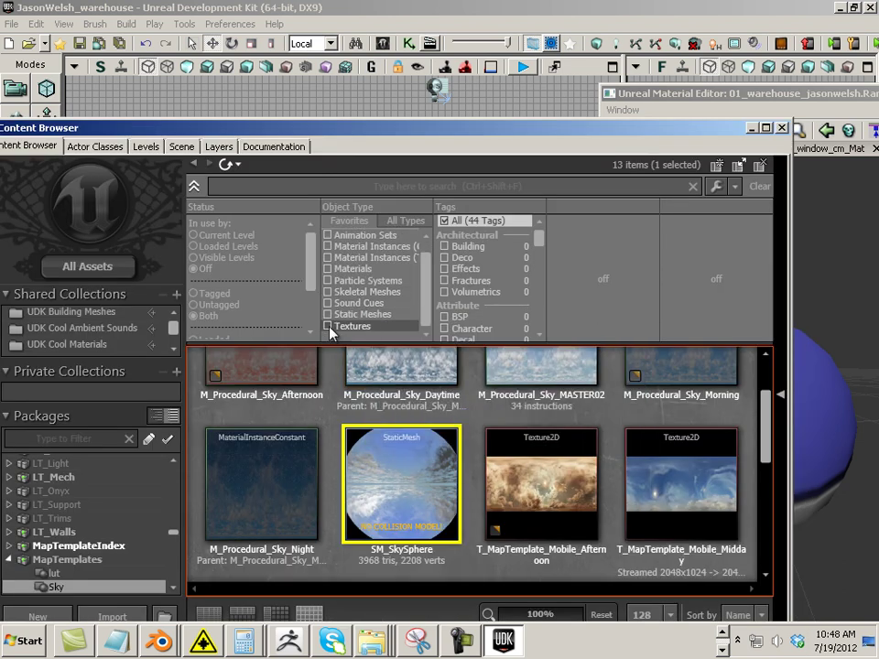
pyautogui.click(328, 326)
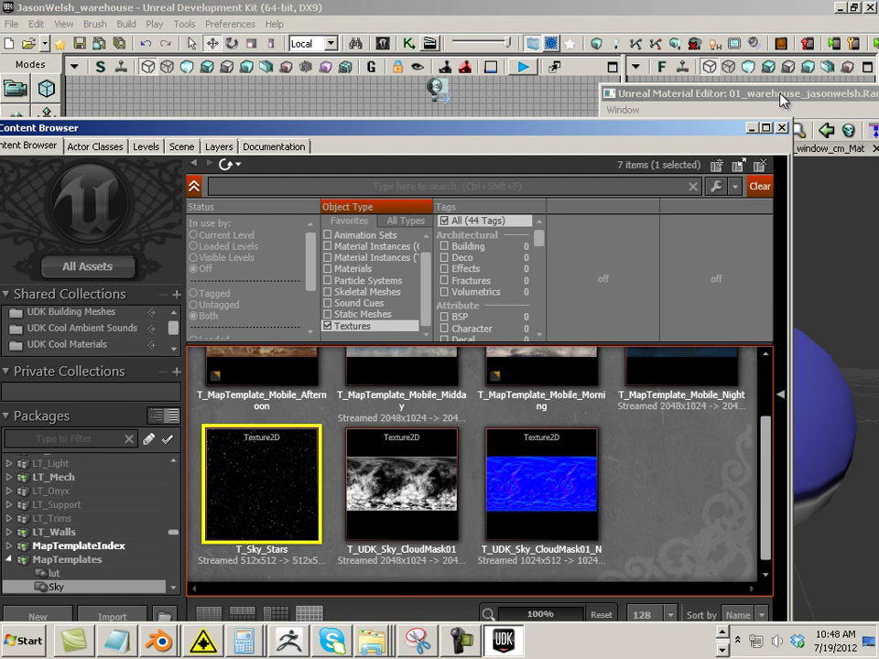
# - Add a Texture Sample for T_Sky_Stars, connect its color output to Add input A, and inspect the preview from another angle
pyautogui.moveTo(782, 101); pyautogui.dragTo(282, 108)
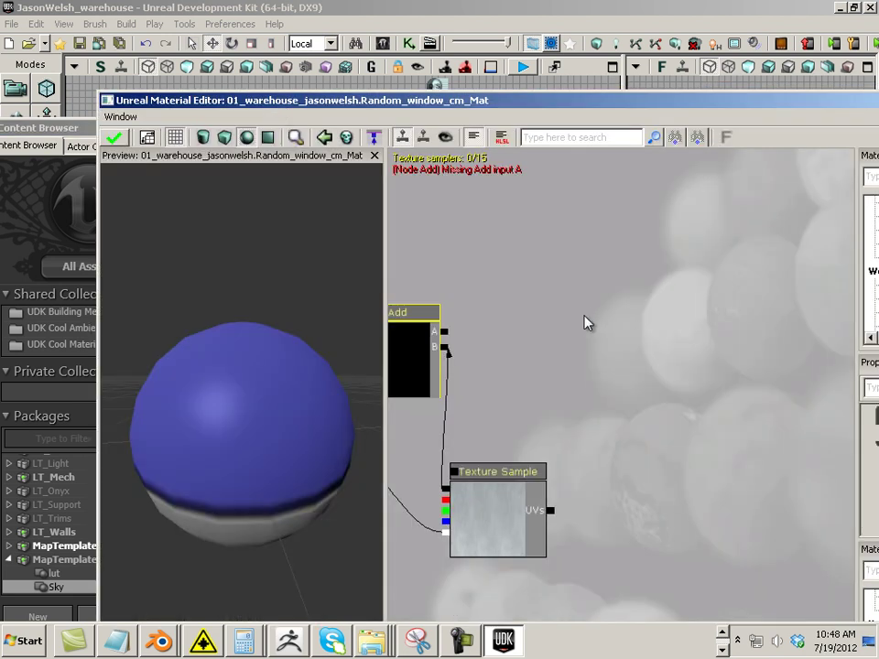
pyautogui.click(517, 273)
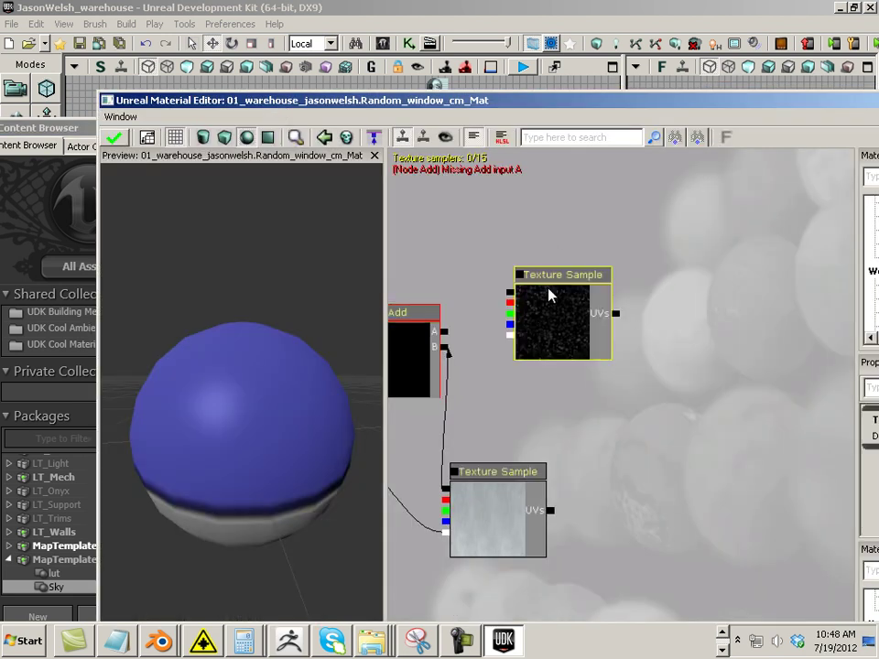
pyautogui.moveTo(510, 292); pyautogui.dragTo(446, 332)
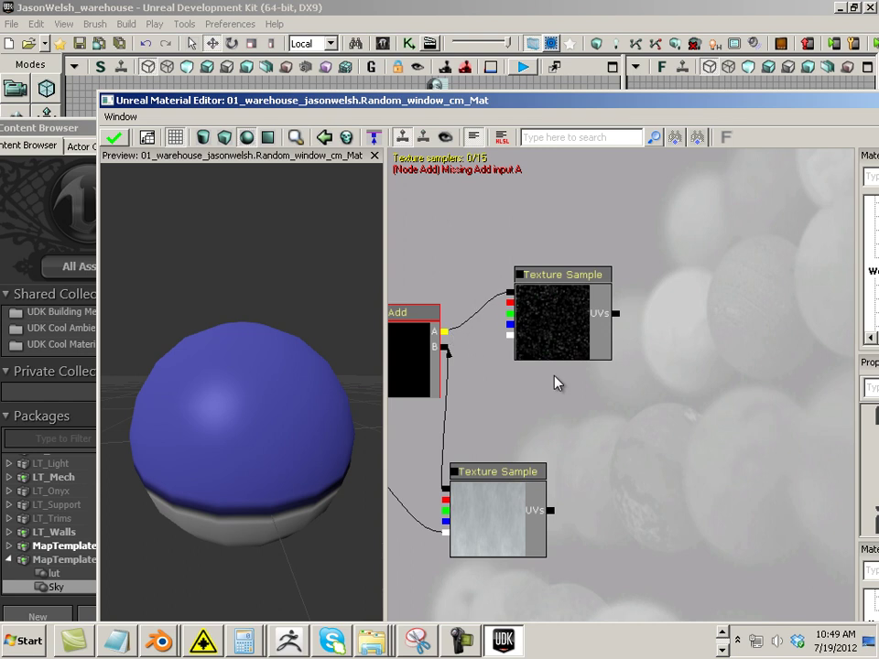
pyautogui.moveTo(228, 440); pyautogui.dragTo(289, 405)
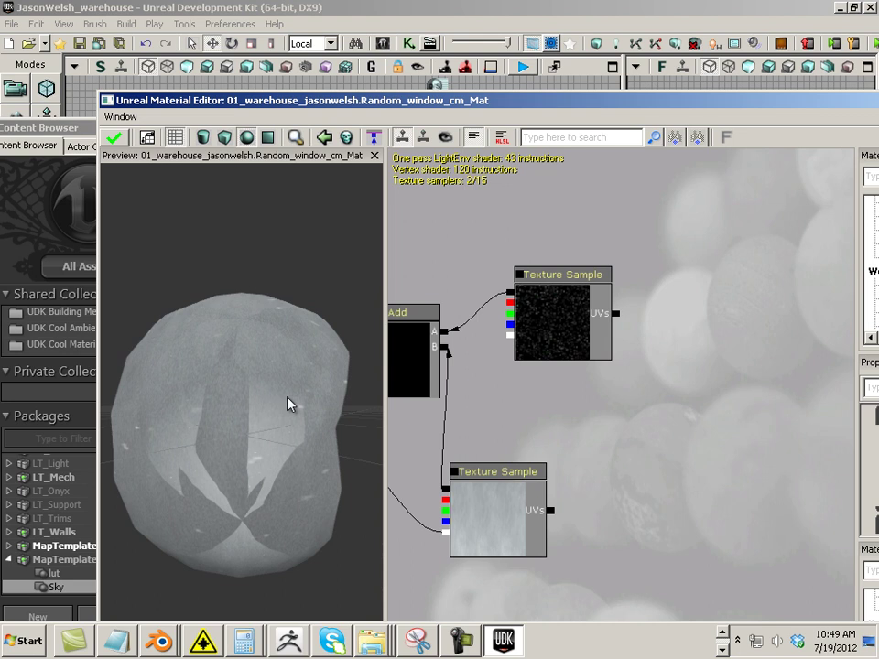
pyautogui.moveTo(253, 472); pyautogui.dragTo(302, 520)
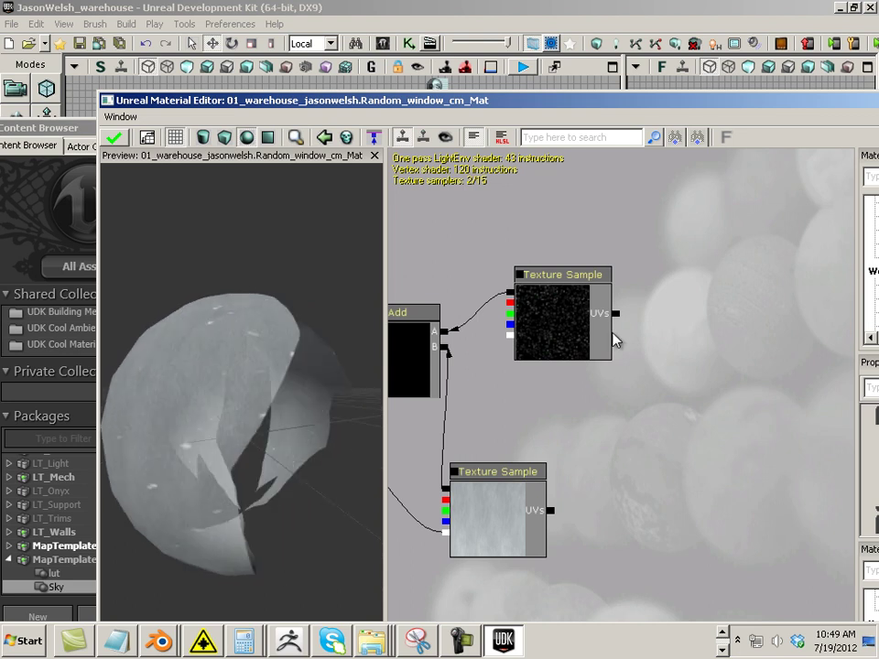
# - Search the material expressions for "mask" and place a ComponentMask node above and beyond the star Texture Sample
pyautogui.moveTo(514, 105); pyautogui.dragTo(375, 29)
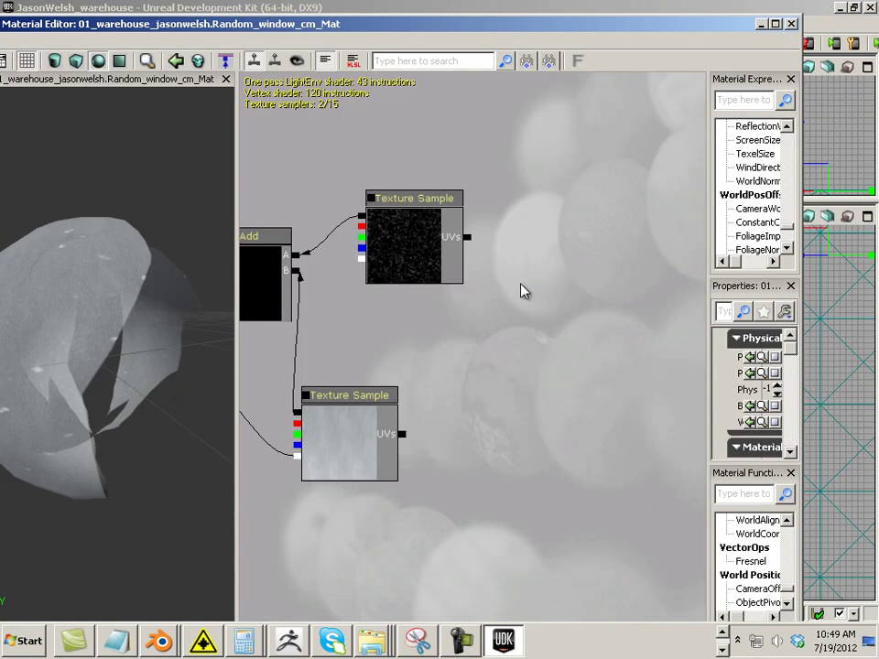
pyautogui.scroll(-3, 516, 318)
pyautogui.scroll(1, 486, 337)
pyautogui.moveTo(485, 337); pyautogui.dragTo(493, 340)
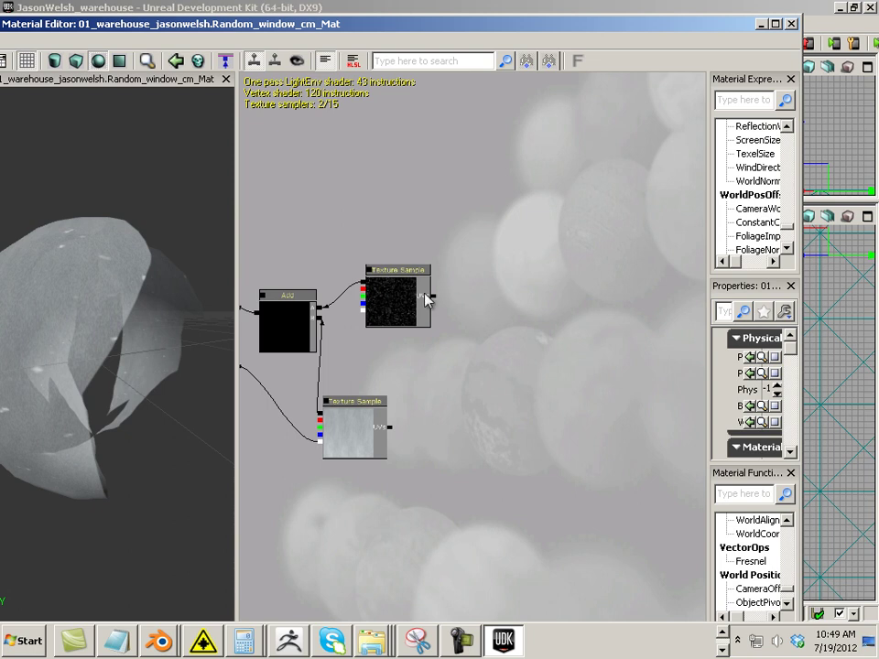
pyautogui.rightClick(487, 261)
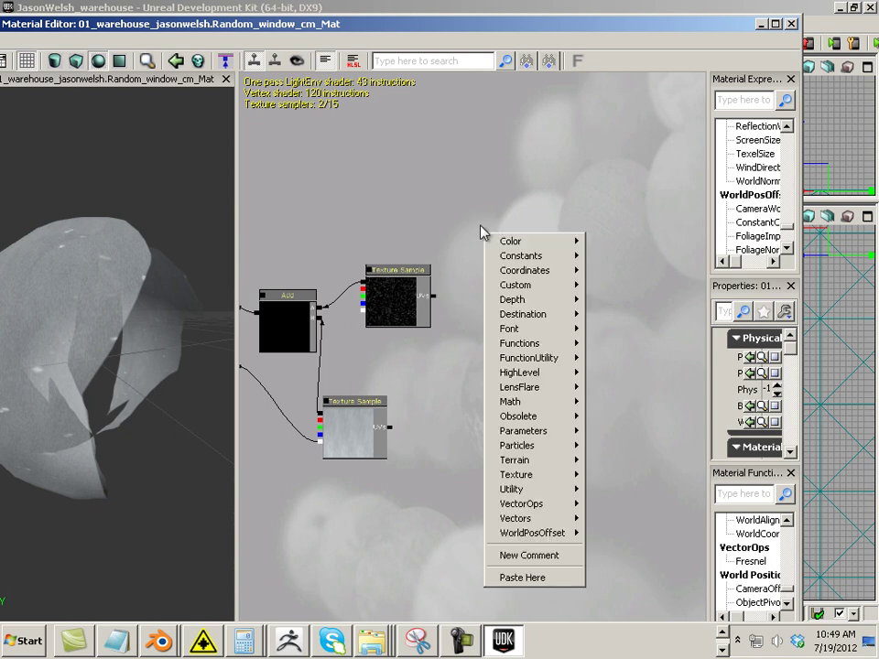
pyautogui.click(480, 230)
pyautogui.moveTo(703, 135); pyautogui.dragTo(614, 135)
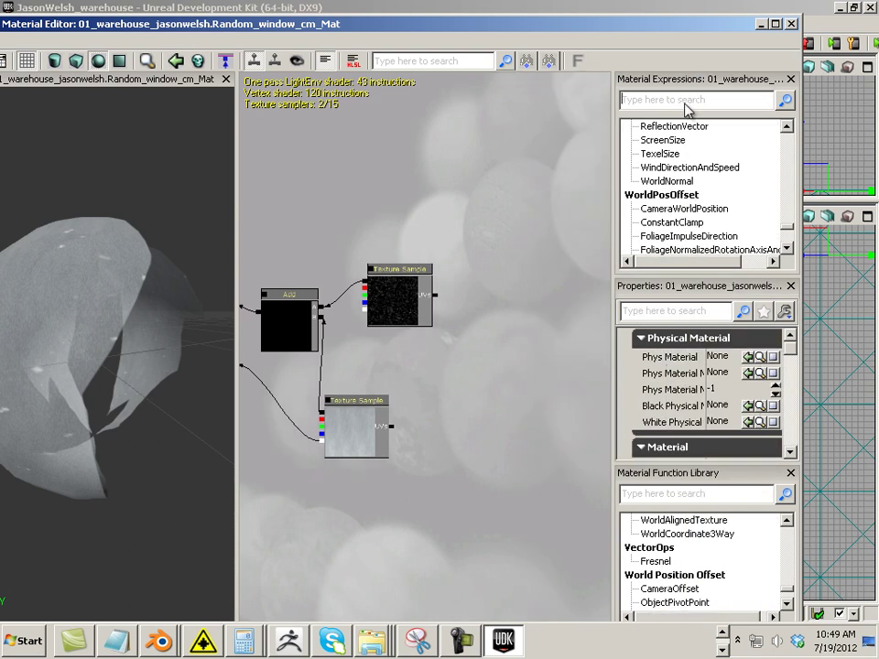
pyautogui.click(687, 101)
pyautogui.write('mask')
pyautogui.moveTo(723, 144); pyautogui.dragTo(499, 187)
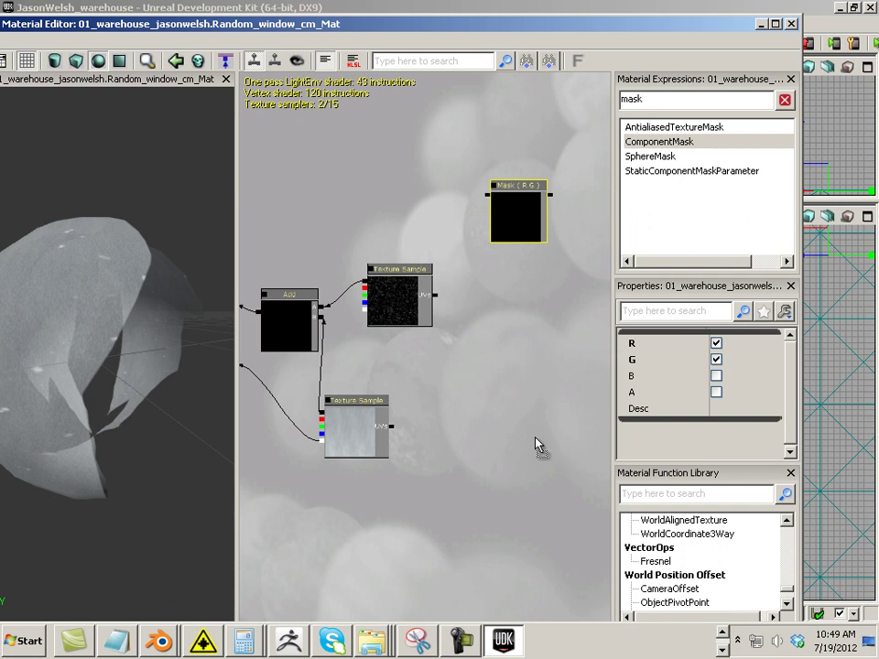
# - Duplicate the R G mask lower in the graph and connect the upper mask to the star Texture Sample's UVs input
pyautogui.hotkey('ctrl', 'v')
pyautogui.moveTo(558, 307); pyautogui.dragTo(539, 321)
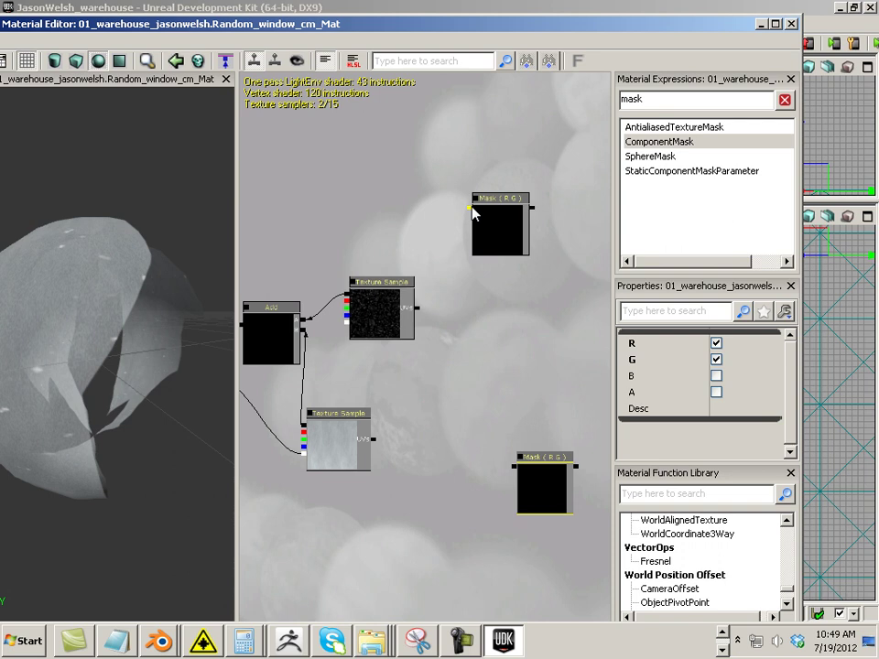
pyautogui.moveTo(470, 209); pyautogui.dragTo(418, 308)
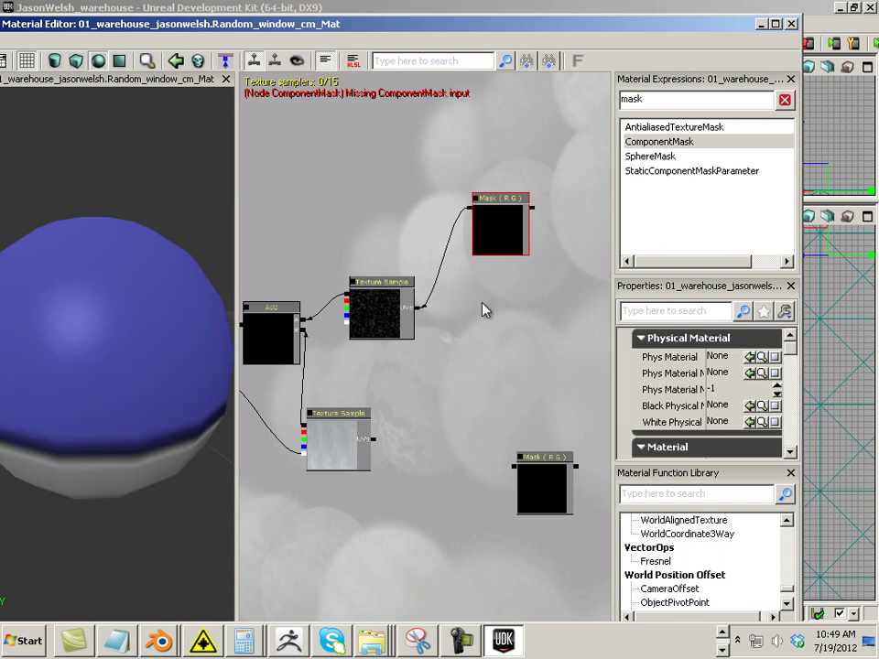
pyautogui.moveTo(491, 335); pyautogui.dragTo(435, 348)
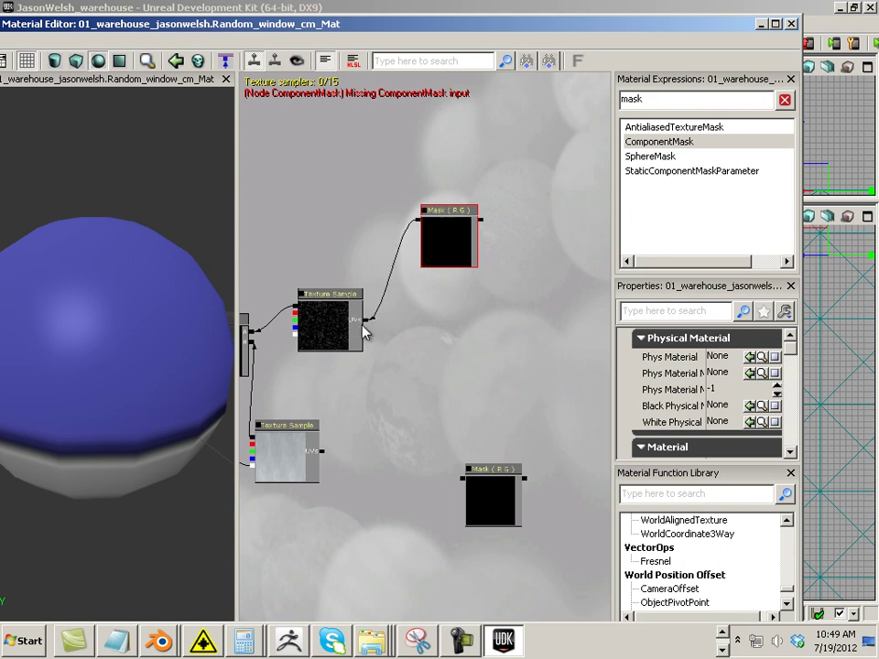
# - Try enabling the B channel on the ComponentMask that feeds the star texture
pyautogui.click(462, 219)
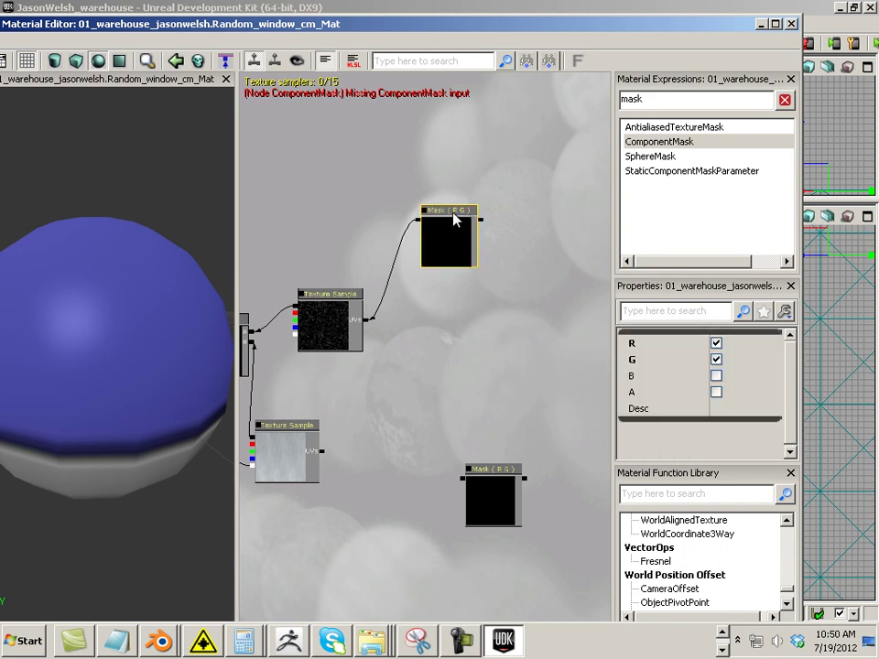
pyautogui.click(716, 376)
pyautogui.click(716, 376)
# - Find ReflectionVector with the search "ref", connect it to the upper mask's input, and check the reflection by rotating the preview
pyautogui.moveTo(470, 329); pyautogui.dragTo(437, 340)
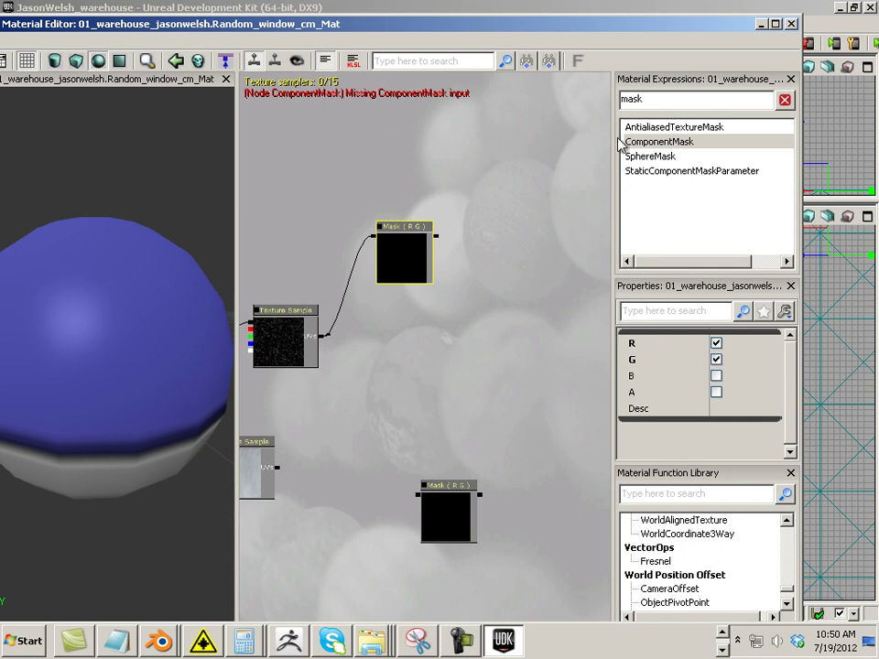
pyautogui.moveTo(651, 107); pyautogui.dragTo(591, 103)
pyautogui.write('ref')
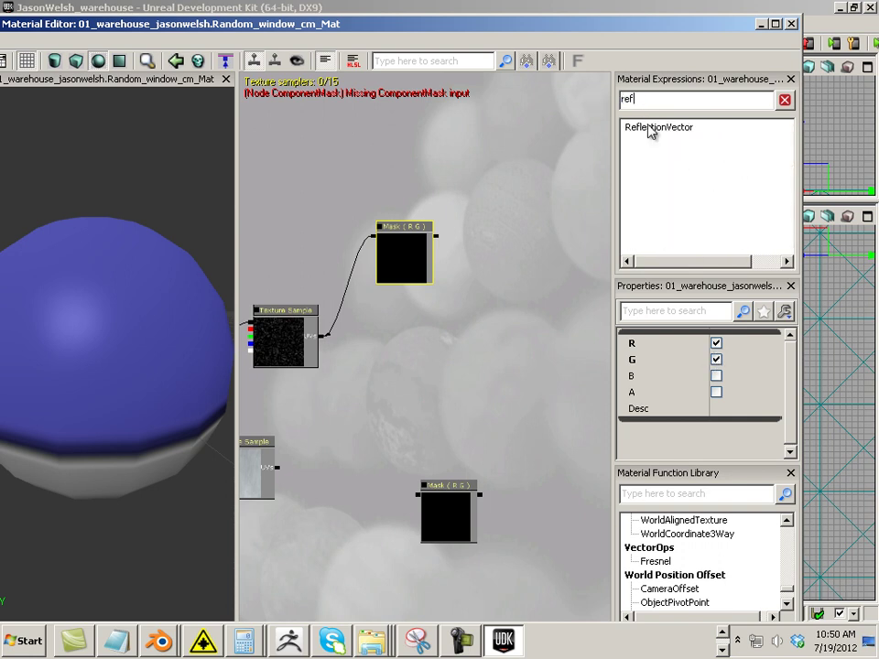
pyautogui.click(655, 128)
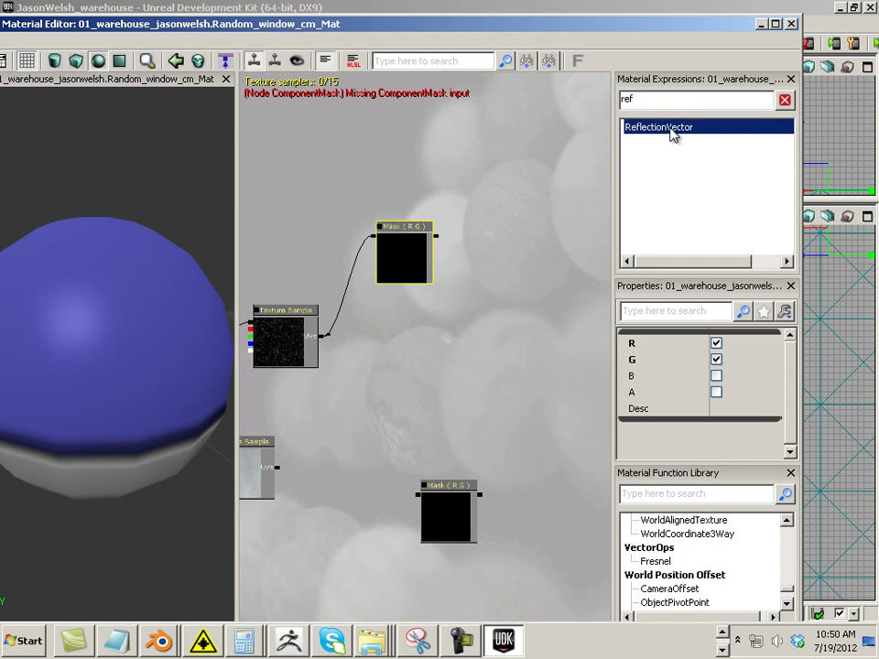
pyautogui.moveTo(671, 134); pyautogui.dragTo(437, 237)
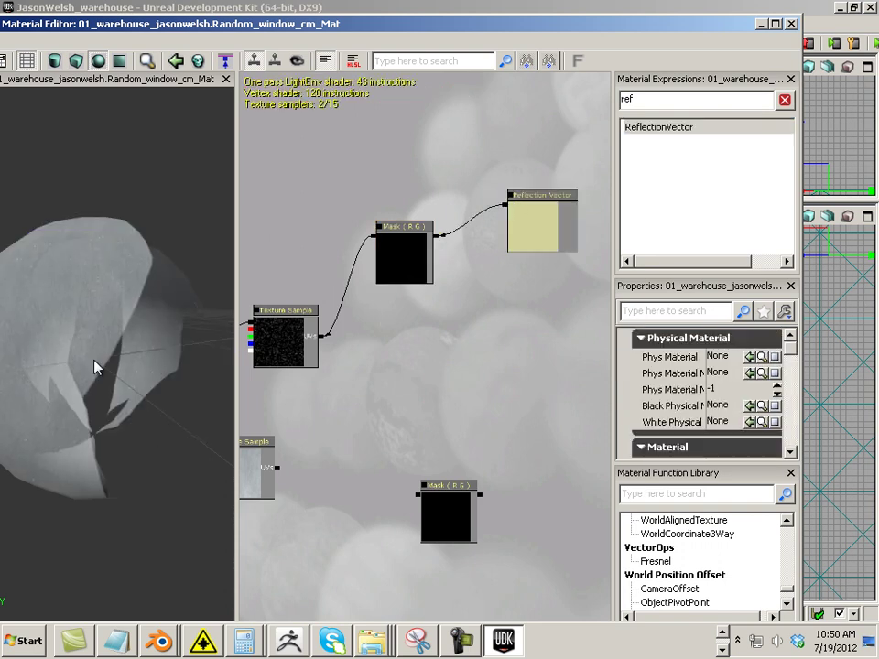
pyautogui.moveTo(95, 366); pyautogui.dragTo(57, 341)
pyautogui.moveTo(413, 383); pyautogui.dragTo(469, 298)
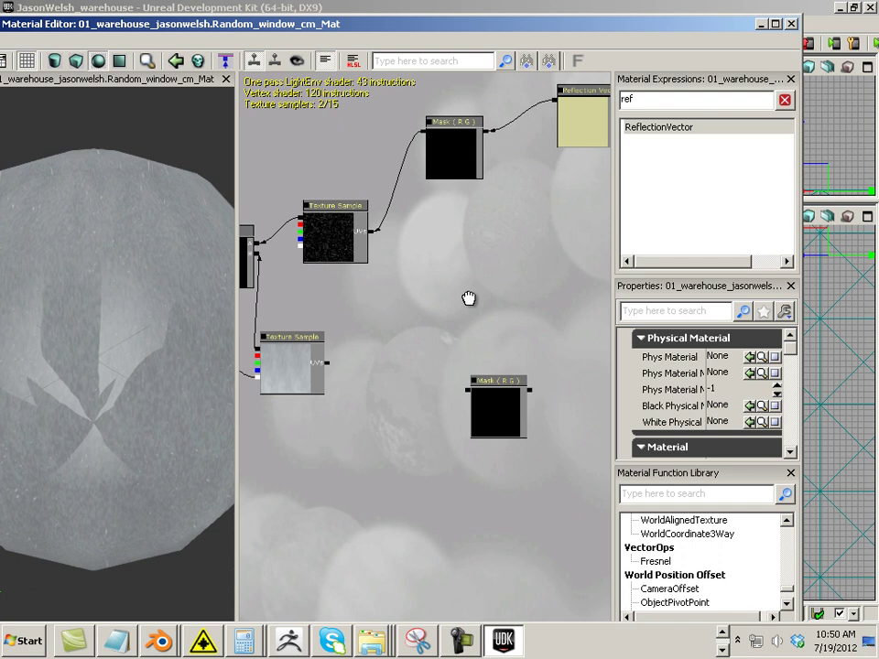
# - Create an Add node beside the glass Texture Sample and connect its output to that sample's UVs input
pyautogui.moveTo(492, 383); pyautogui.dragTo(550, 409)
pyautogui.rightClick(488, 348)
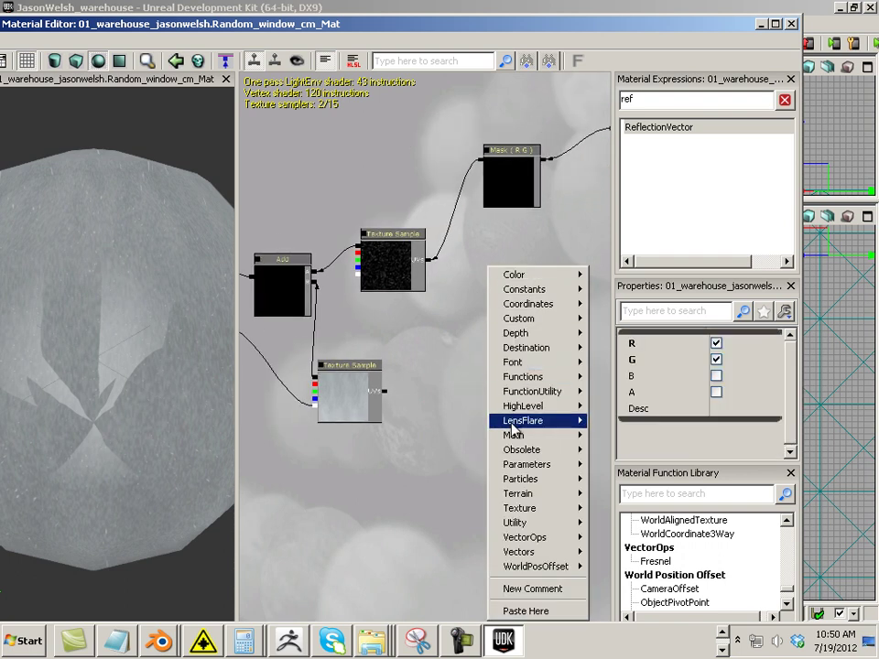
pyautogui.moveTo(494, 436)
pyautogui.click(429, 189)
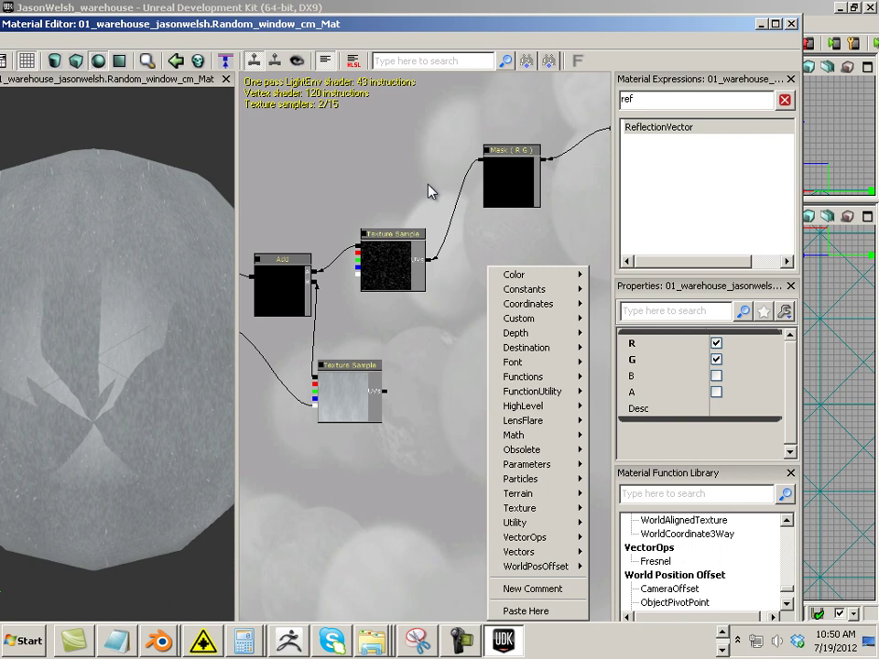
pyautogui.keyDown('ctrl'); pyautogui.moveTo(510, 350); pyautogui.dragTo(385, 390); pyautogui.keyUp('ctrl')
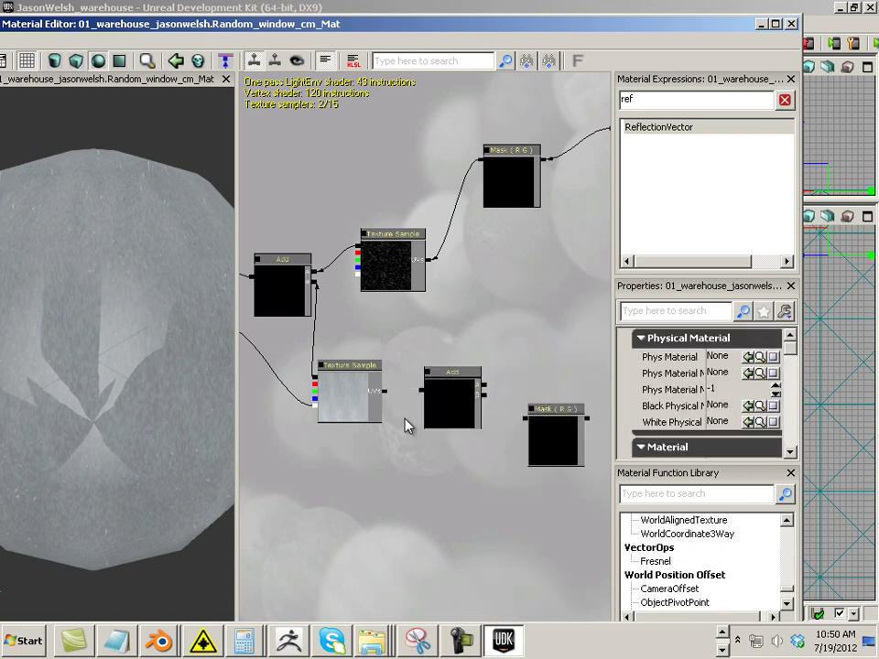
pyautogui.moveTo(422, 451); pyautogui.dragTo(403, 440)
pyautogui.moveTo(403, 379); pyautogui.dragTo(369, 384)
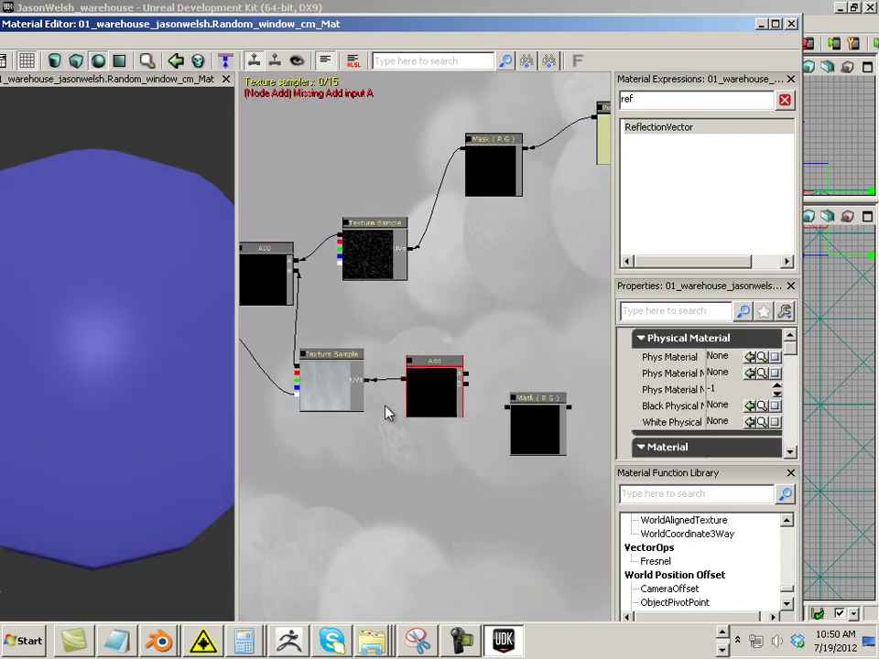
pyautogui.moveTo(391, 441); pyautogui.dragTo(338, 444)
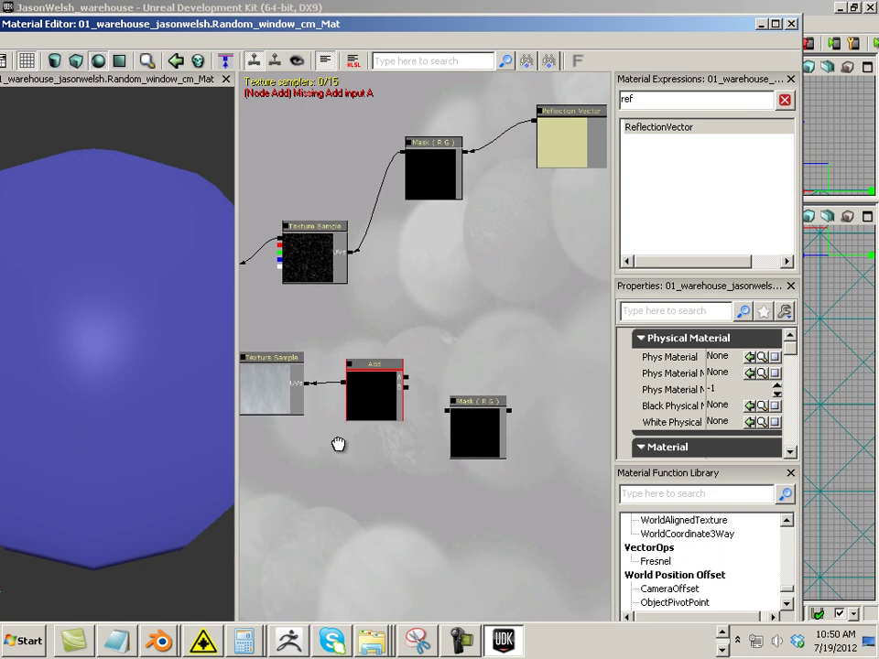
# - Move the unconnected R G mask farther out, and place a TextureCoordinate node connected to the A input of the UV Add node
pyautogui.click(462, 408)
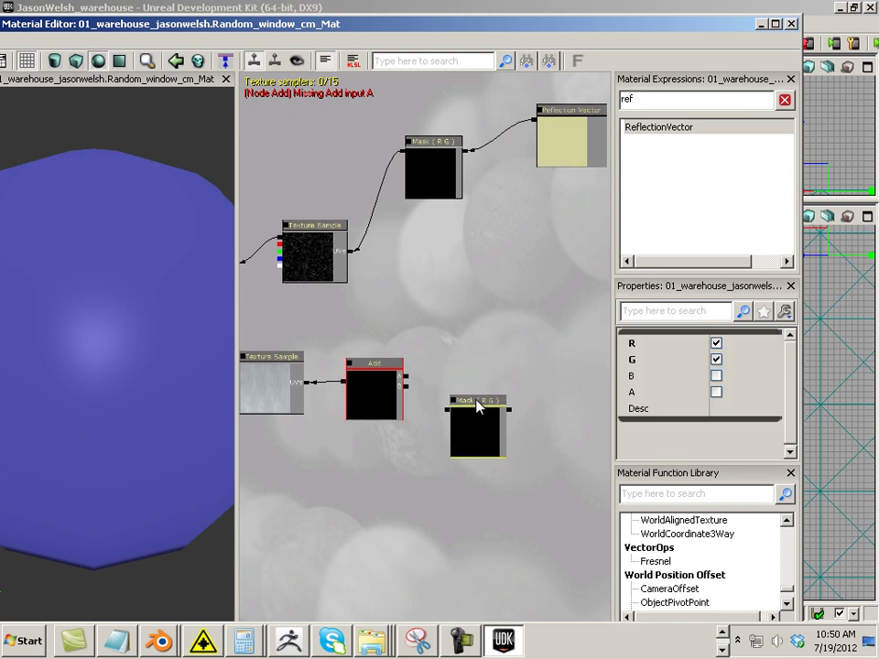
pyautogui.keyDown('ctrl'); pyautogui.moveTo(480, 407); pyautogui.dragTo(555, 412); pyautogui.keyUp('ctrl')
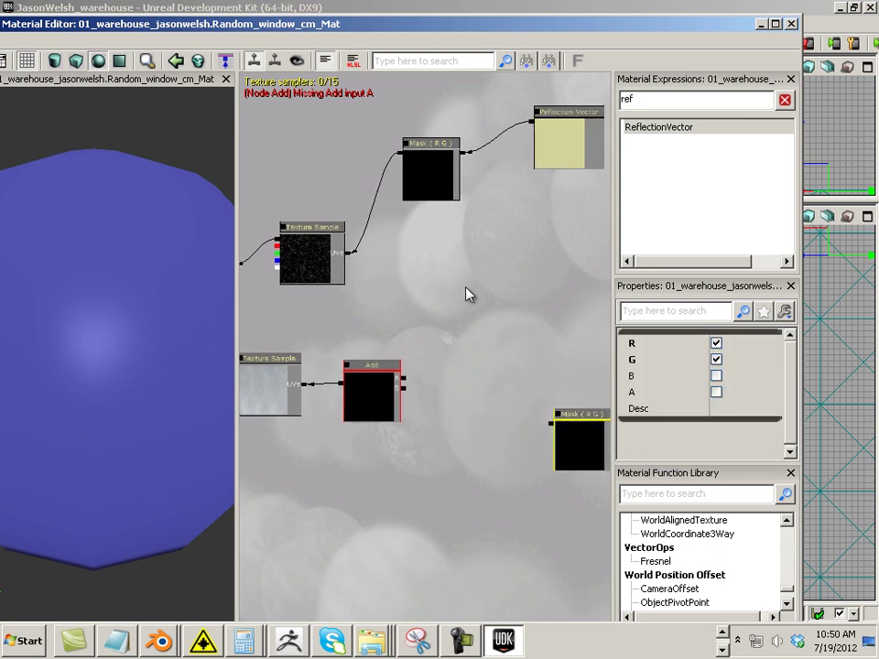
pyautogui.rightClick(452, 257)
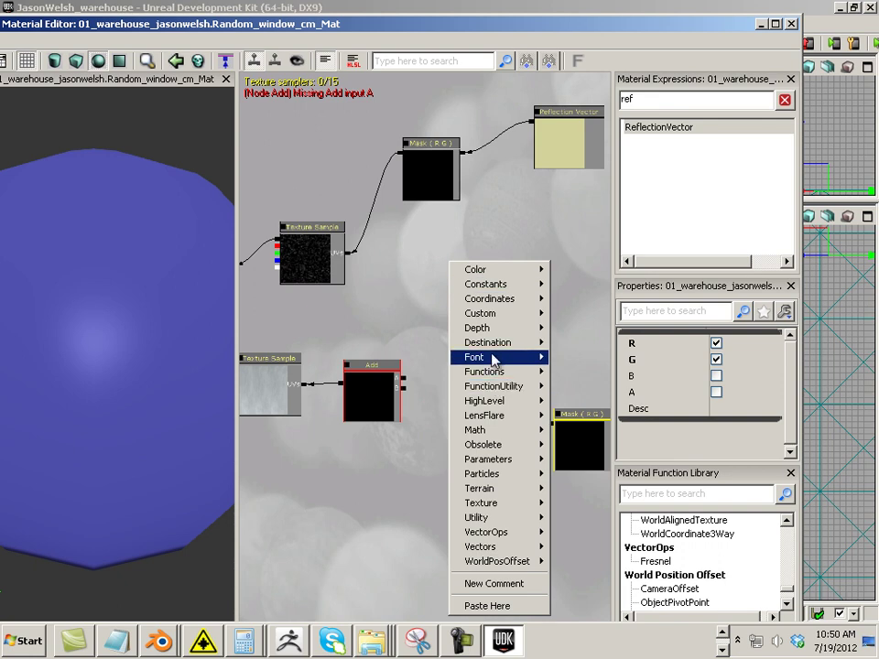
pyautogui.moveTo(485, 298)
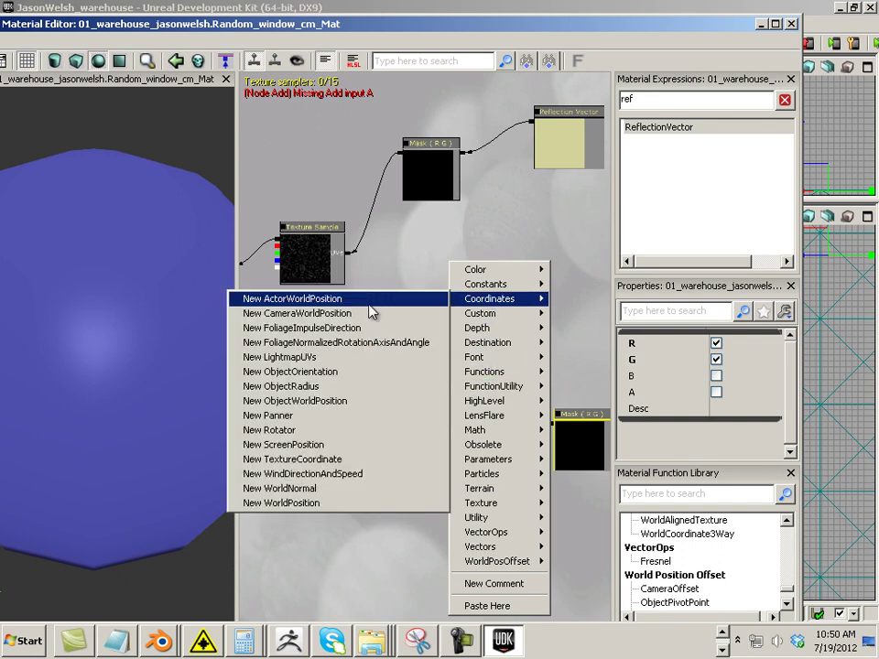
pyautogui.click(349, 459)
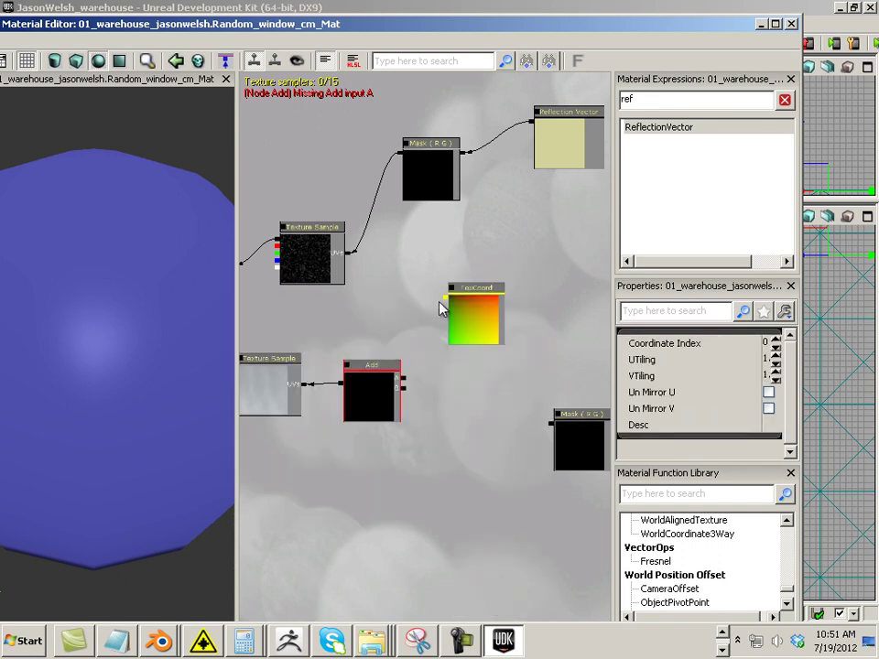
pyautogui.moveTo(445, 298); pyautogui.dragTo(405, 384)
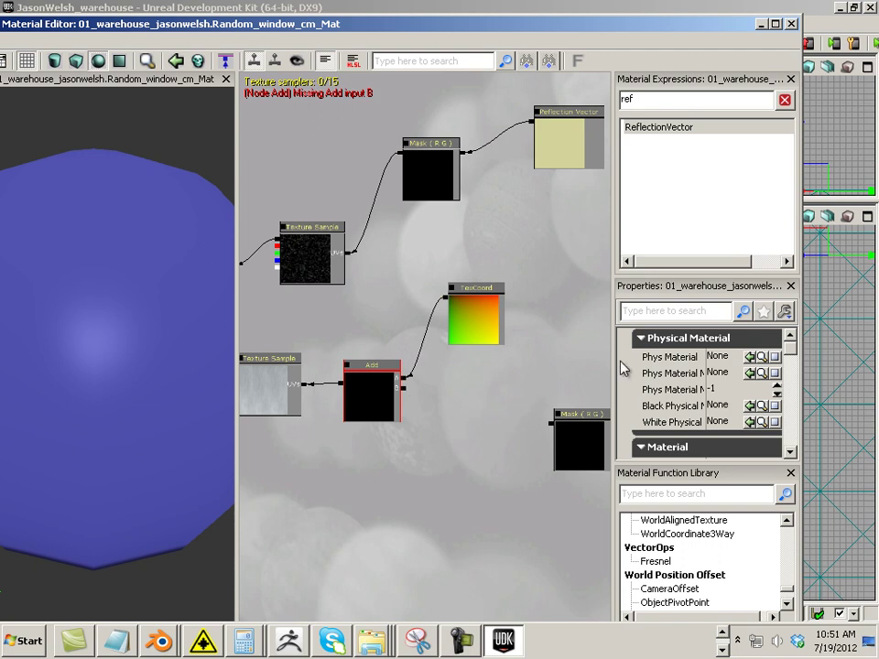
# - Enable Un Mirror U on the TexCoord node
pyautogui.click(487, 308)
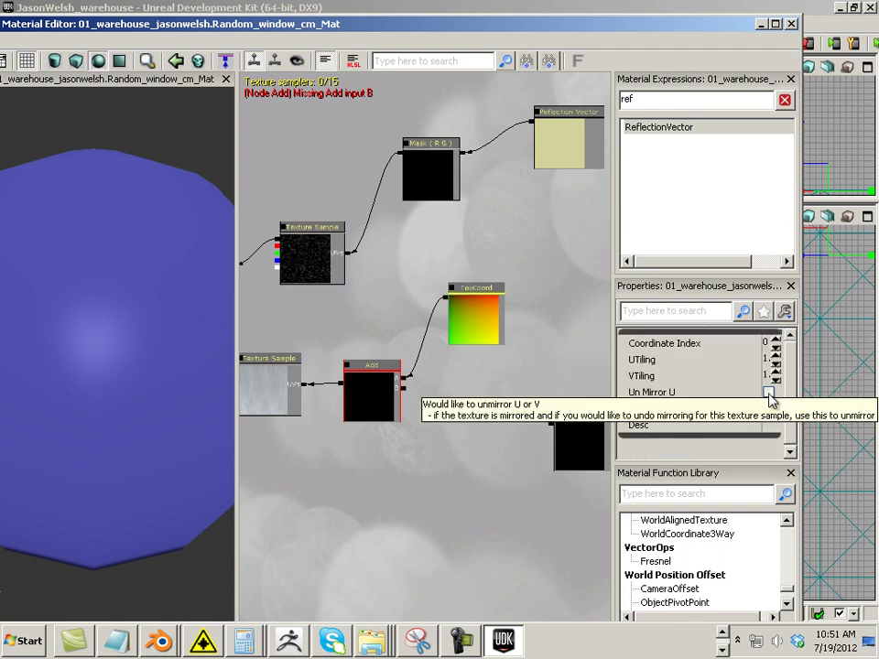
pyautogui.click(769, 393)
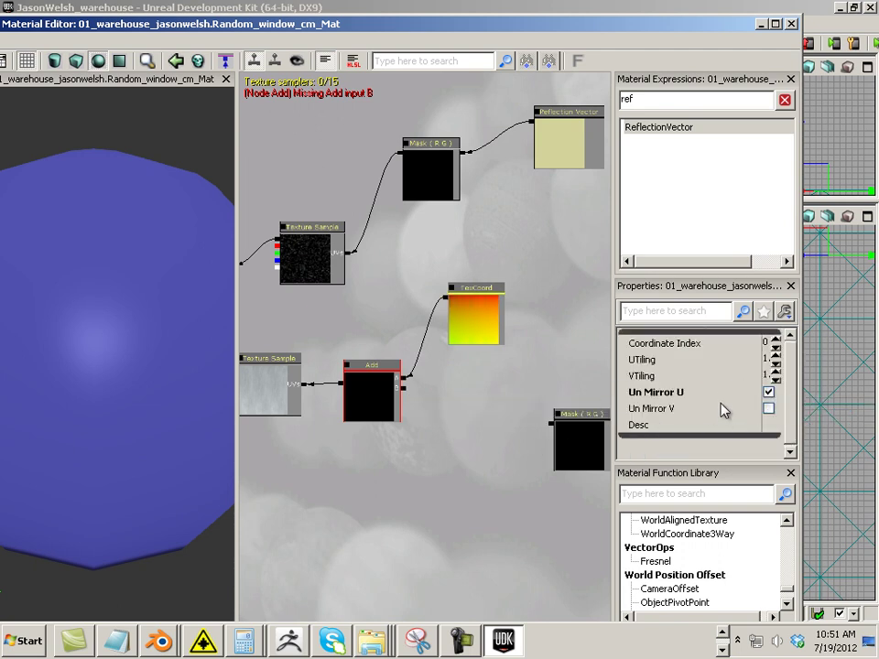
pyautogui.moveTo(485, 410)
pyautogui.mouseDown()
pyautogui.moveTo(459, 441)
pyautogui.moveTo(449, 430)
pyautogui.moveTo(470, 423)
pyautogui.mouseUp()
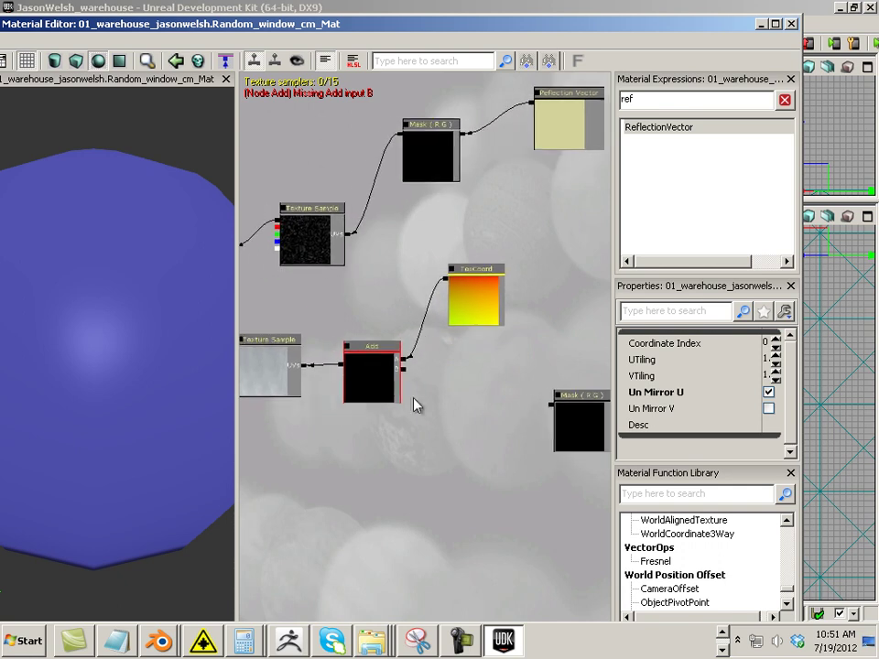
# - Place a Multiply node and connect its output to the B input of the UV Add node
pyautogui.rightClick(458, 366)
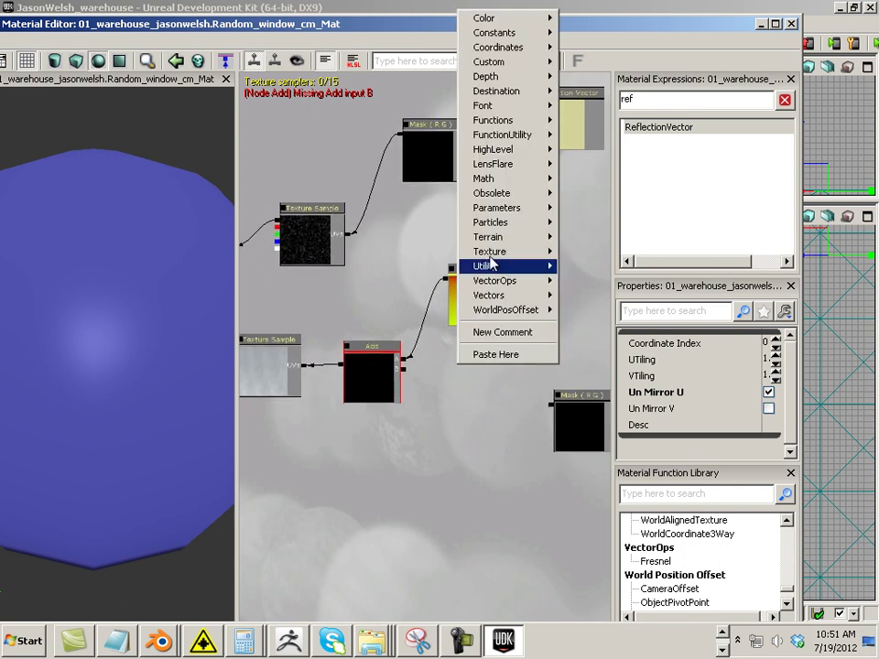
pyautogui.moveTo(499, 180)
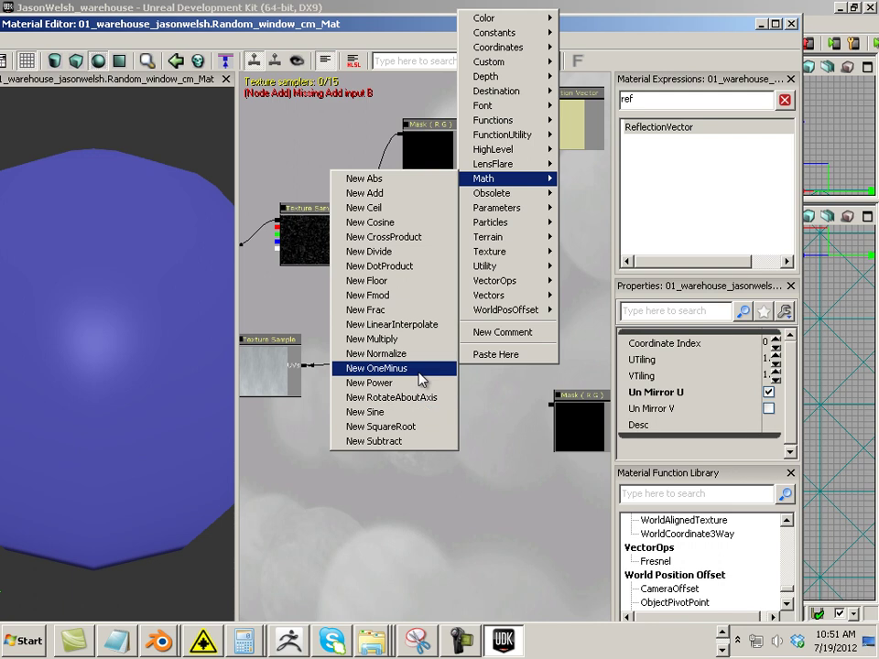
pyautogui.click(412, 339)
pyautogui.moveTo(454, 419); pyautogui.dragTo(404, 369)
pyautogui.moveTo(418, 467); pyautogui.dragTo(374, 461)
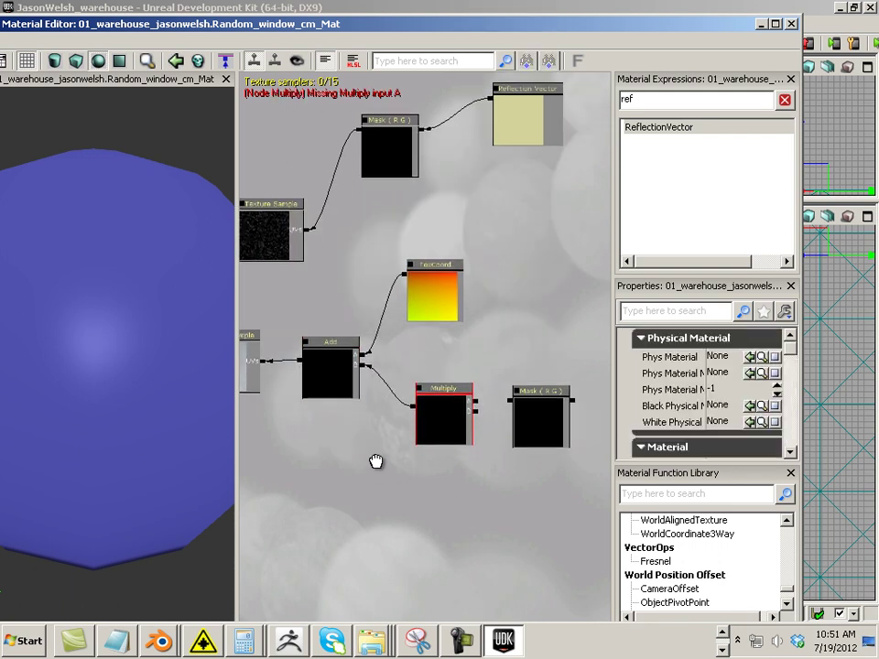
# - Reposition the lower R G mask above the Multiply node and connect its output to Multiply's A input
pyautogui.moveTo(537, 395); pyautogui.dragTo(568, 306)
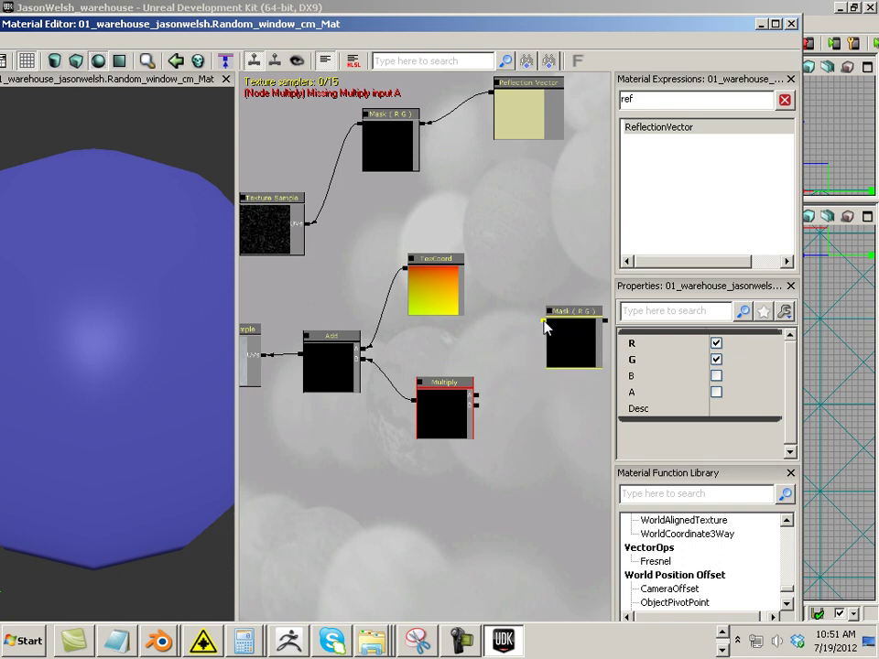
pyautogui.moveTo(545, 327); pyautogui.dragTo(483, 405)
pyautogui.moveTo(549, 451); pyautogui.dragTo(511, 416)
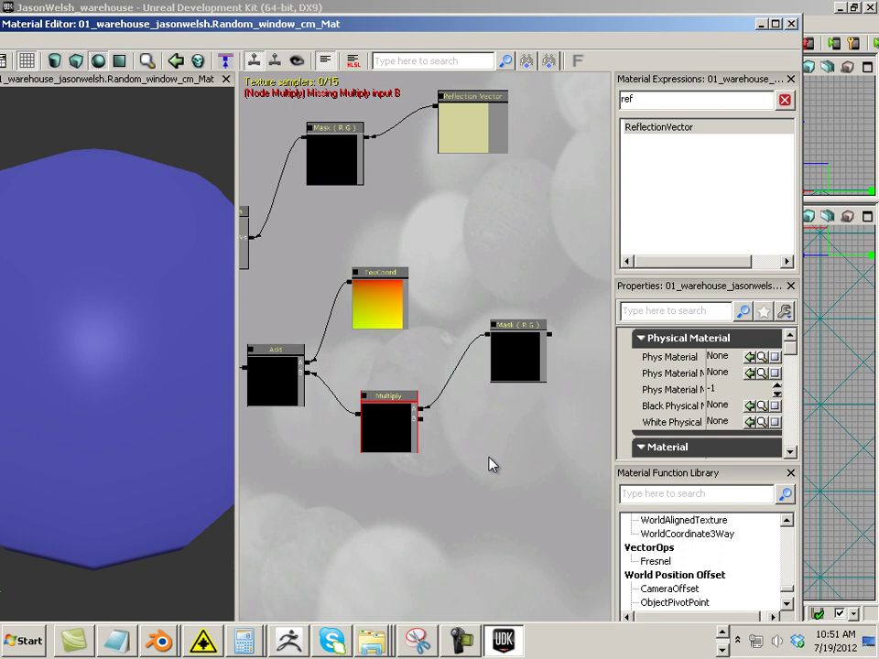
# - Add a Constant node with R set to 0.99 and connect it to the Multiply node's B input
pyautogui.rightClick(491, 434)
pyautogui.moveTo(531, 103)
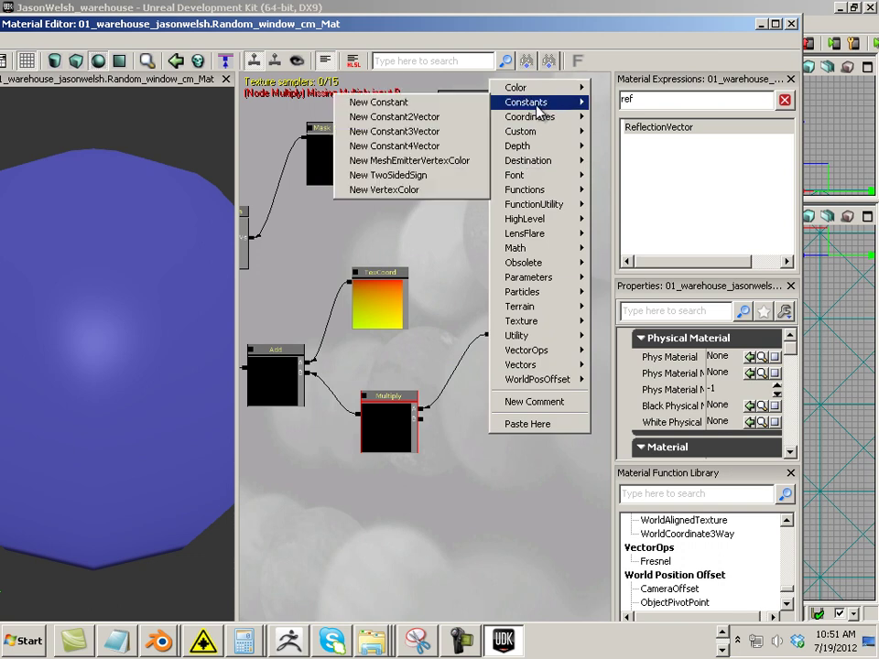
pyautogui.click(352, 102)
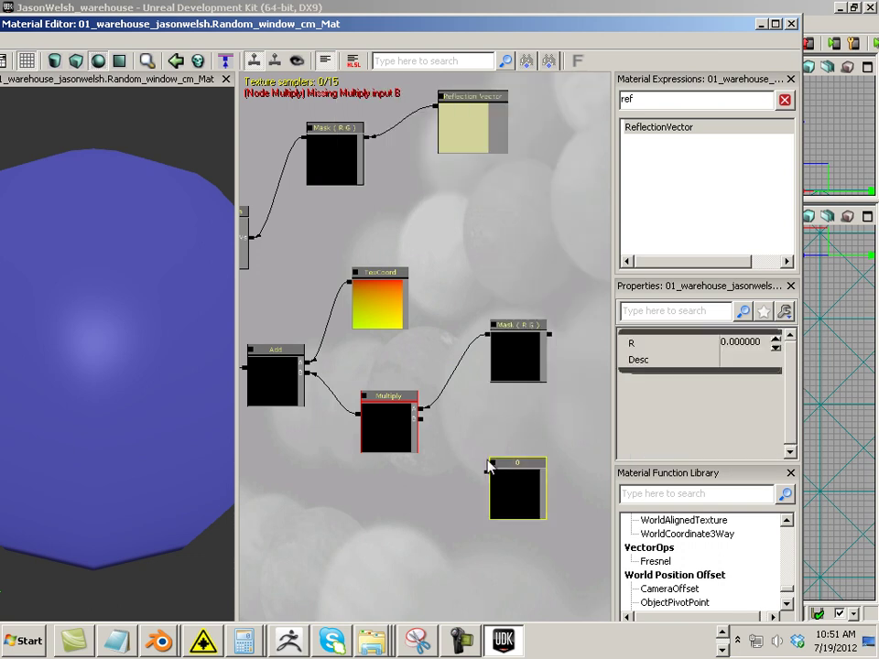
pyautogui.moveTo(510, 469); pyautogui.dragTo(499, 446)
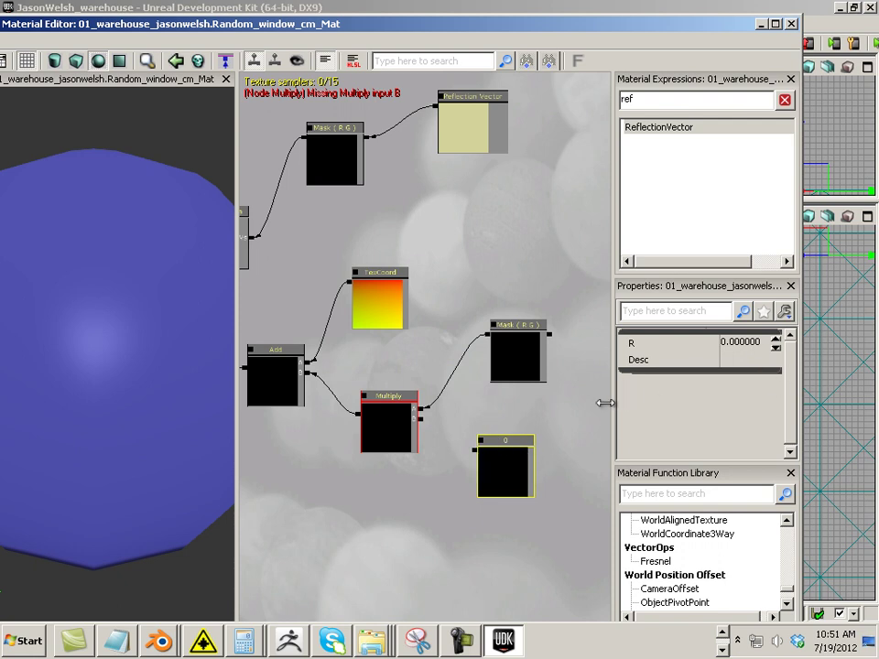
pyautogui.click(744, 342)
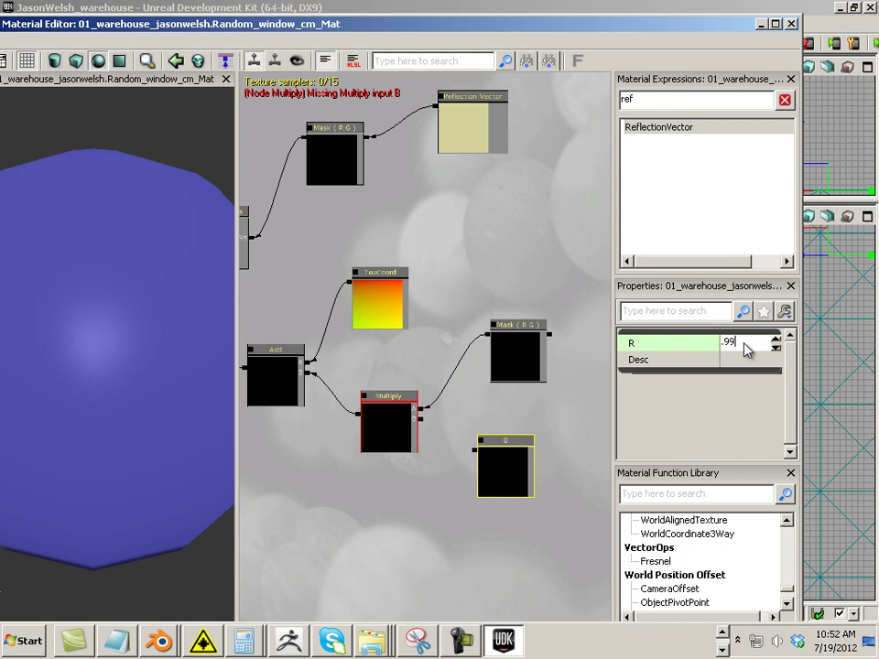
pyautogui.press('Return')
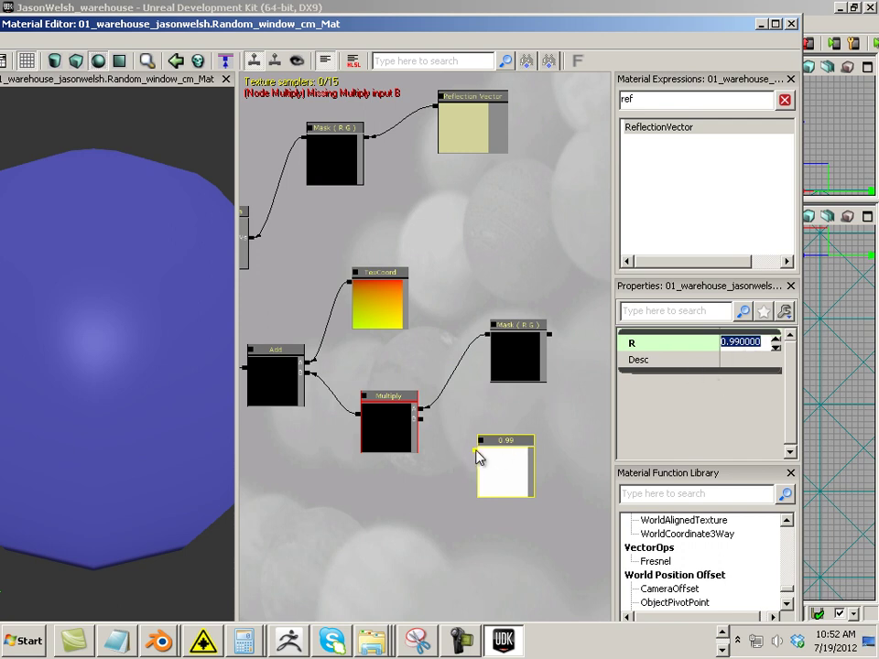
pyautogui.moveTo(420, 420); pyautogui.dragTo(477, 449)
pyautogui.moveTo(449, 500); pyautogui.dragTo(387, 488)
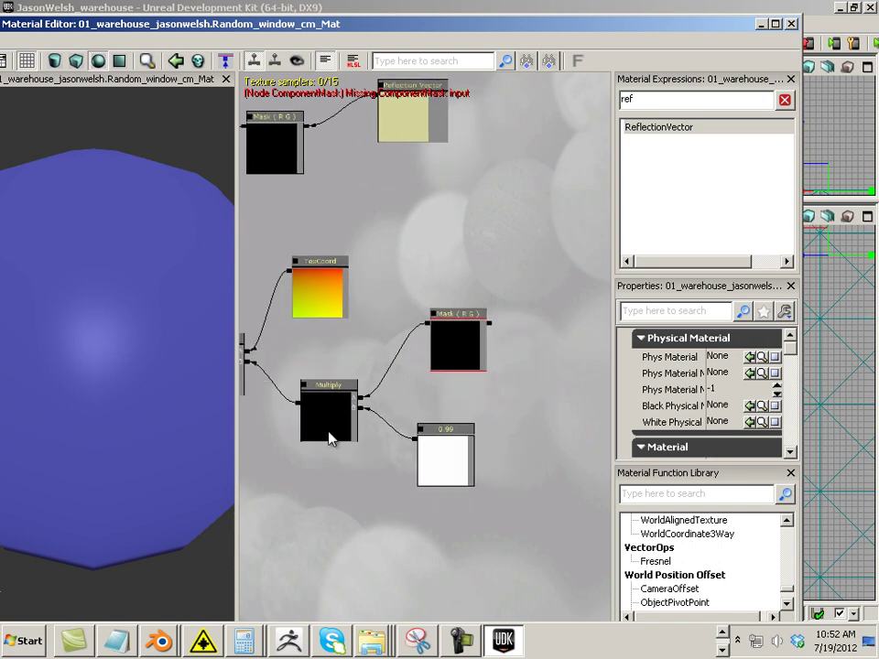
# - Place an ObjectWorldPosition node and connect it to the input of the lower R G mask
pyautogui.moveTo(520, 381); pyautogui.dragTo(461, 354)
pyautogui.rightClick(488, 312)
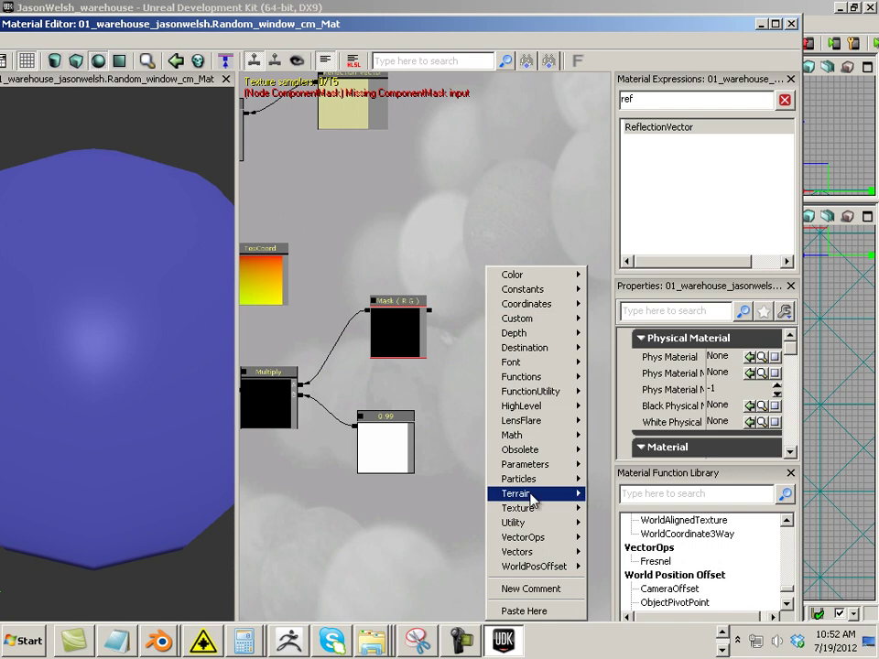
pyautogui.moveTo(525, 573)
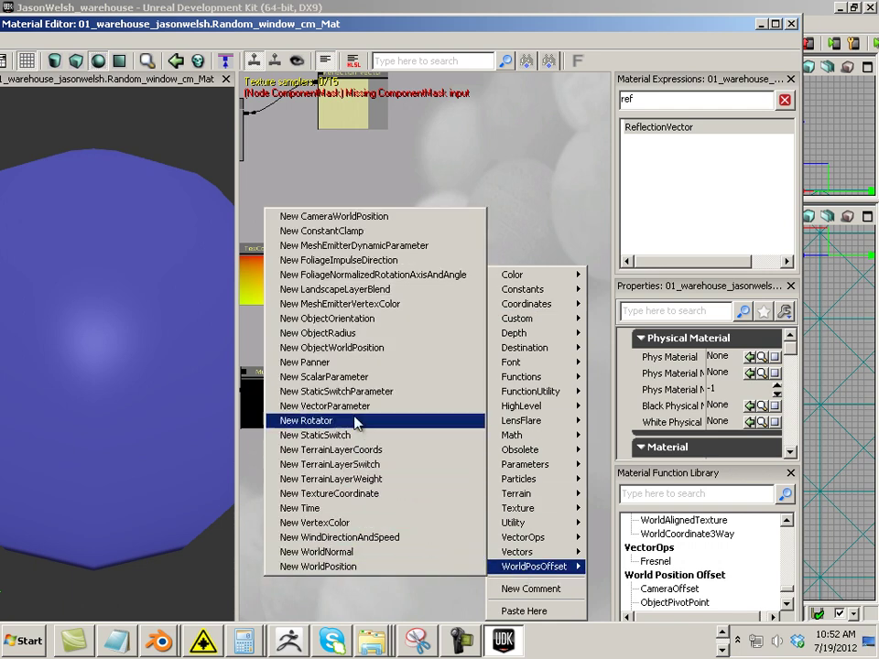
pyautogui.click(316, 350)
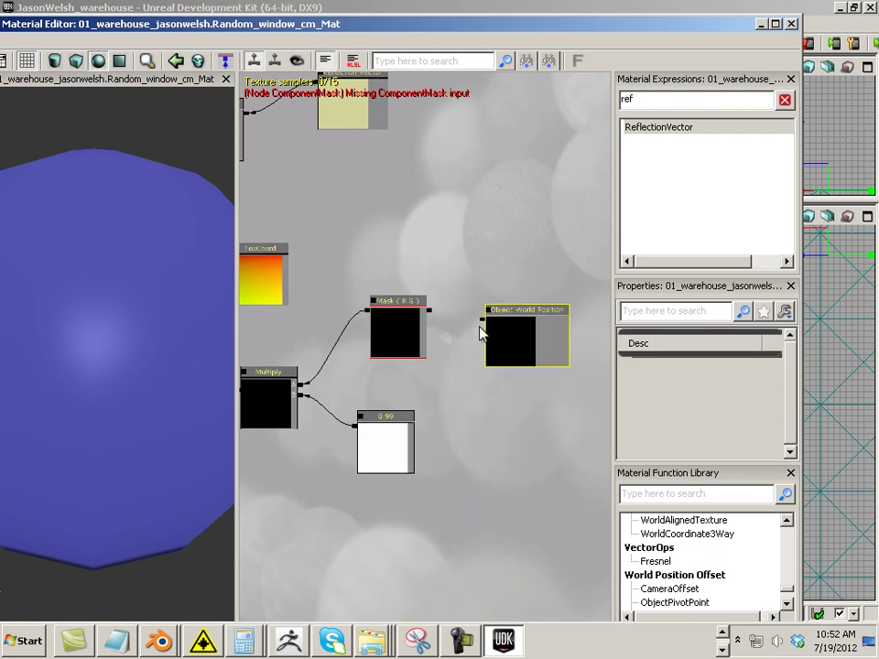
pyautogui.moveTo(477, 319); pyautogui.dragTo(428, 311)
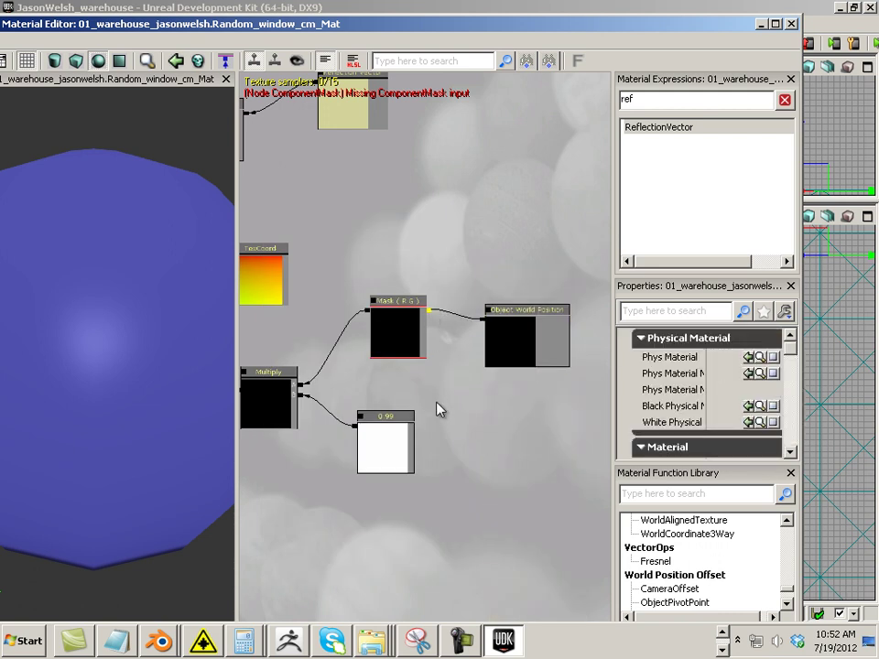
# - Examine the completed node network from the Object World Position node back to the material's Diffuse and Opacity inputs
pyautogui.moveTo(438, 409); pyautogui.dragTo(479, 428)
pyautogui.moveTo(251, 403); pyautogui.dragTo(364, 427)
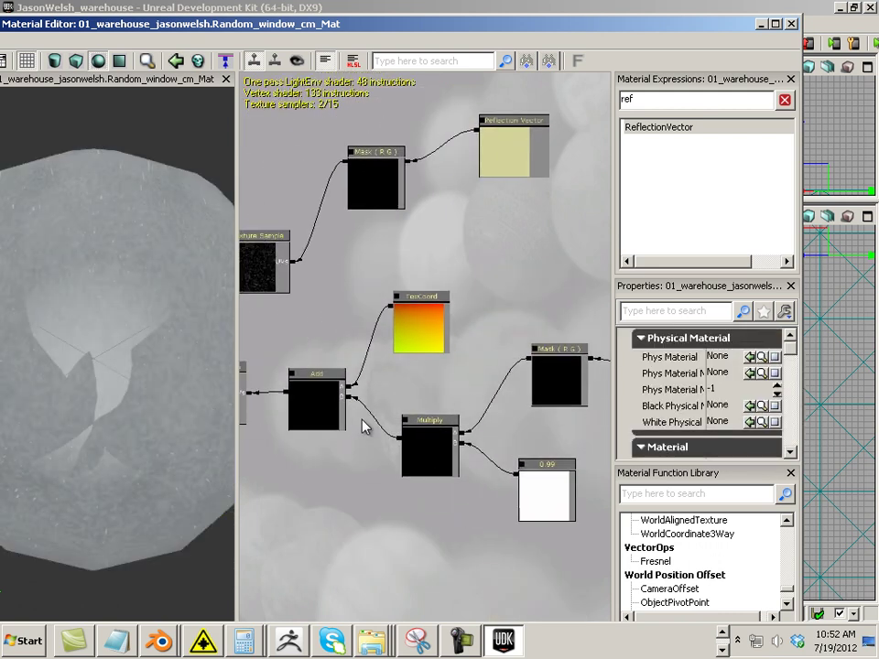
pyautogui.scroll(-3, 364, 427)
pyautogui.moveTo(477, 467); pyautogui.dragTo(543, 489)
pyautogui.scroll(3, 458, 475)
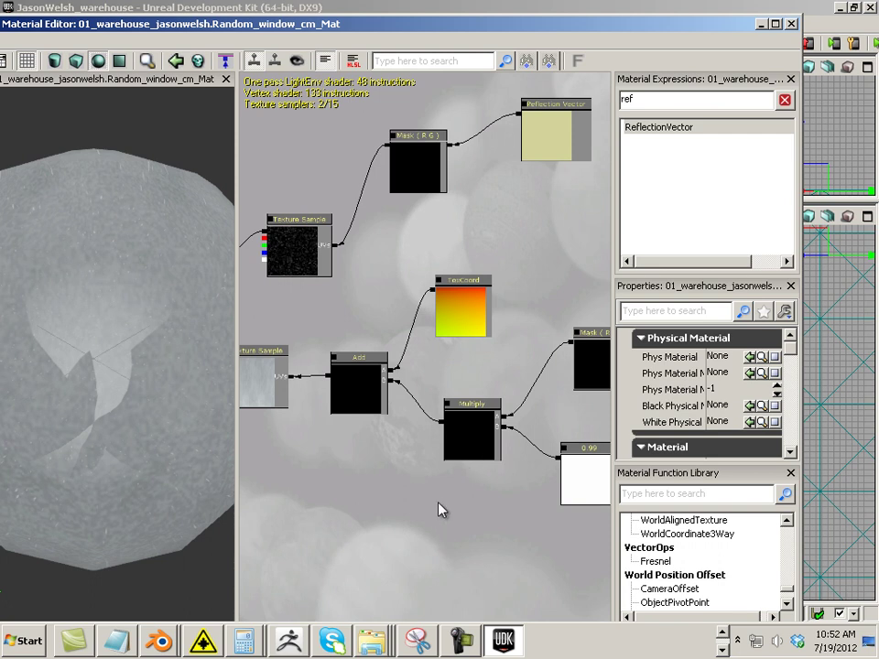
pyautogui.moveTo(433, 544); pyautogui.dragTo(482, 455)
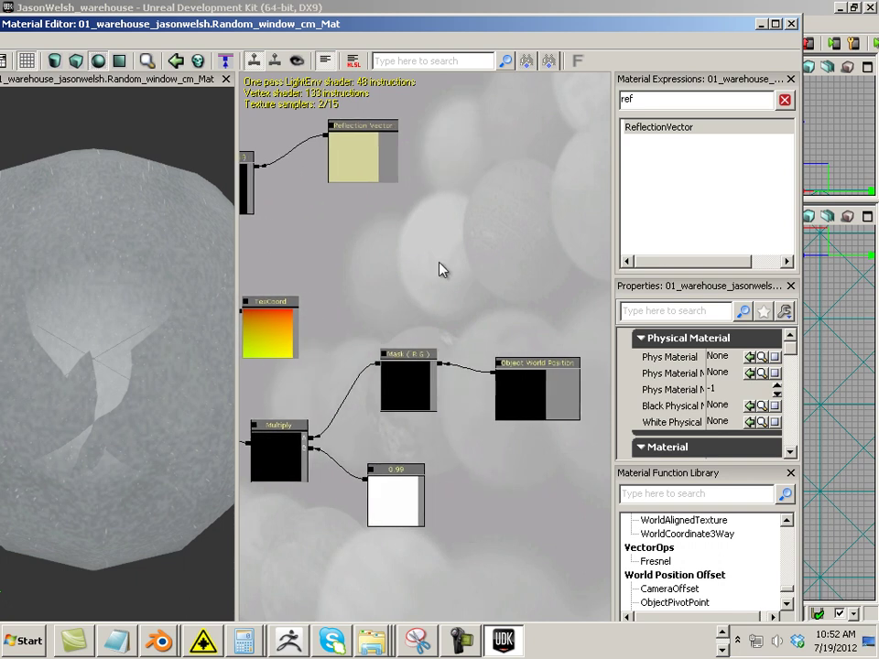
pyautogui.moveTo(392, 277); pyautogui.dragTo(467, 496)
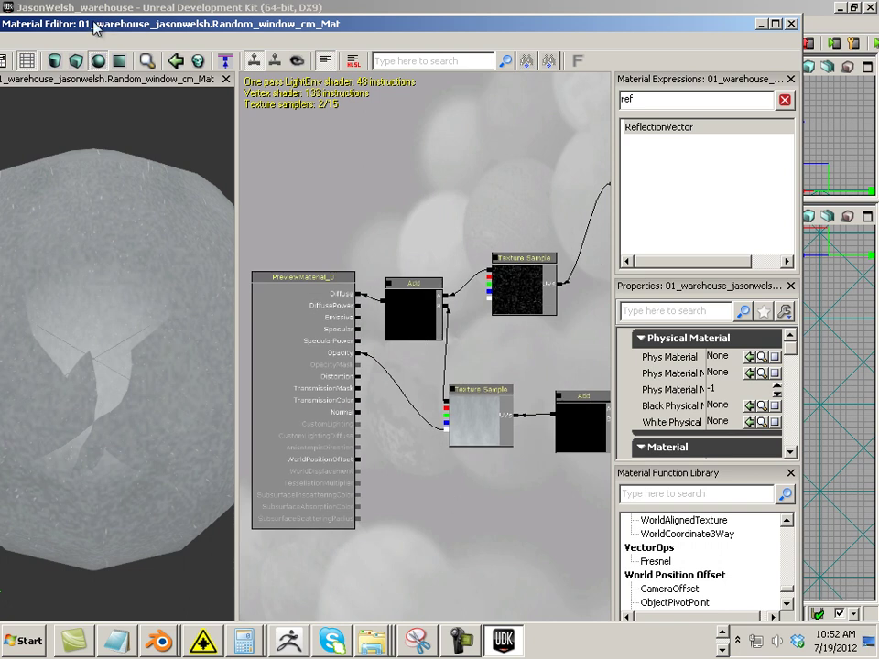
# - Move the Material Editor window out of the way to expose the sky textures in the Content Browser
pyautogui.moveTo(96, 27); pyautogui.dragTo(245, 39)
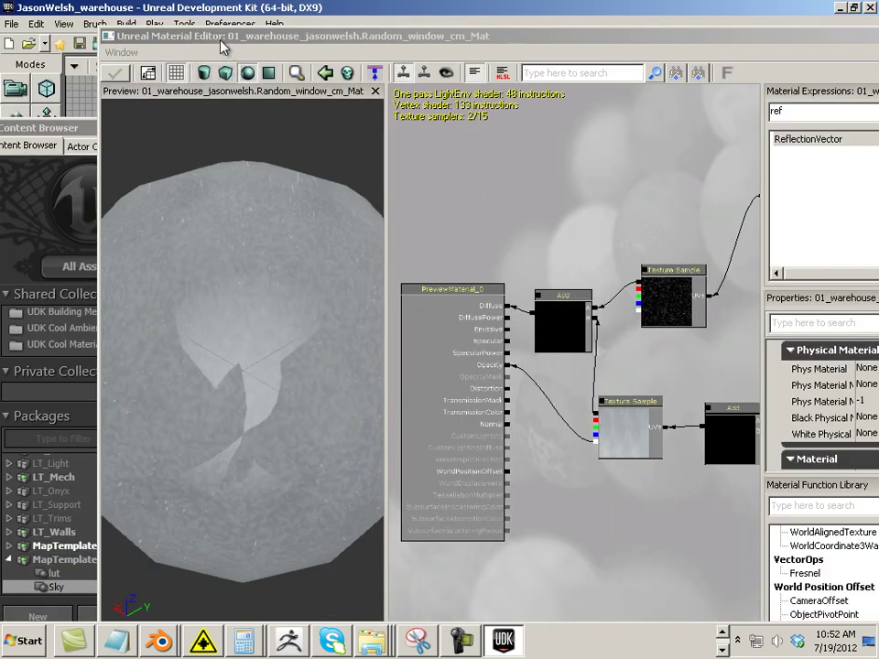
pyautogui.moveTo(220, 38); pyautogui.dragTo(875, 168)
pyautogui.click(674, 488)
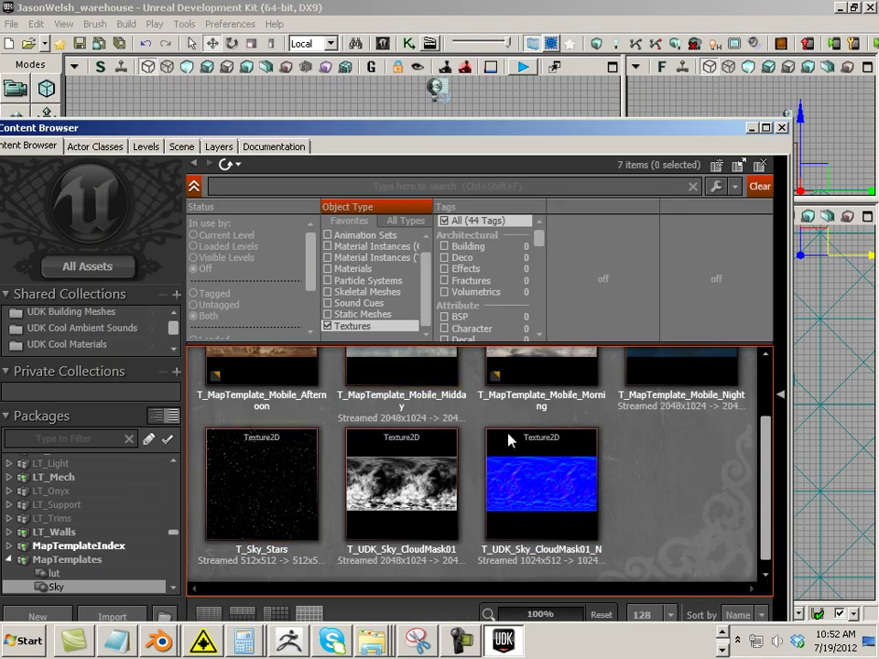
# - Filter the package list by 01 and show the textures in the warehouse package
pyautogui.click(58, 438)
pyautogui.write('01')
pyautogui.click(95, 475)
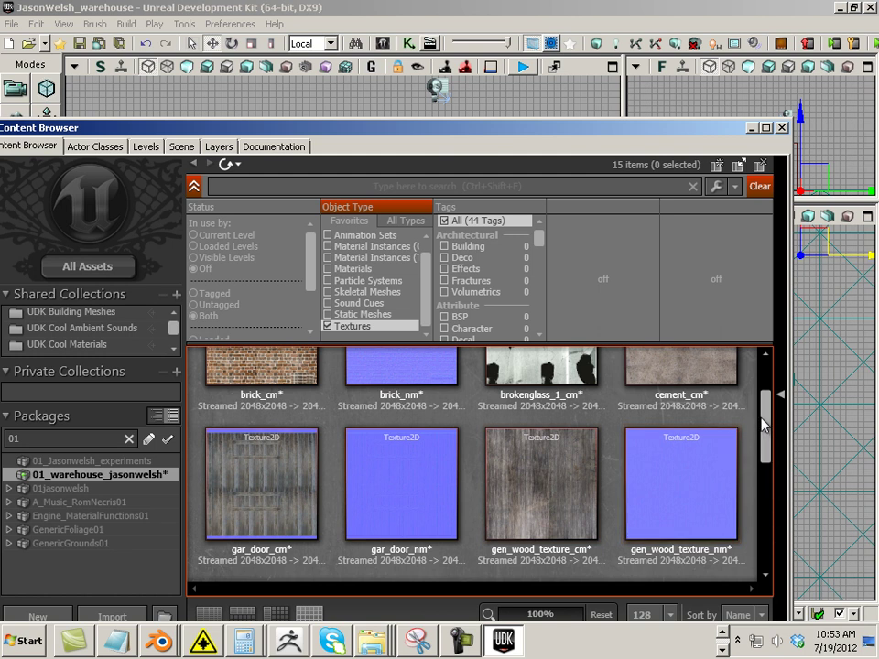
# - Inspect the Address X and Address Y settings in the Random_window_cm texture's properties
pyautogui.moveTo(764, 423); pyautogui.dragTo(781, 529)
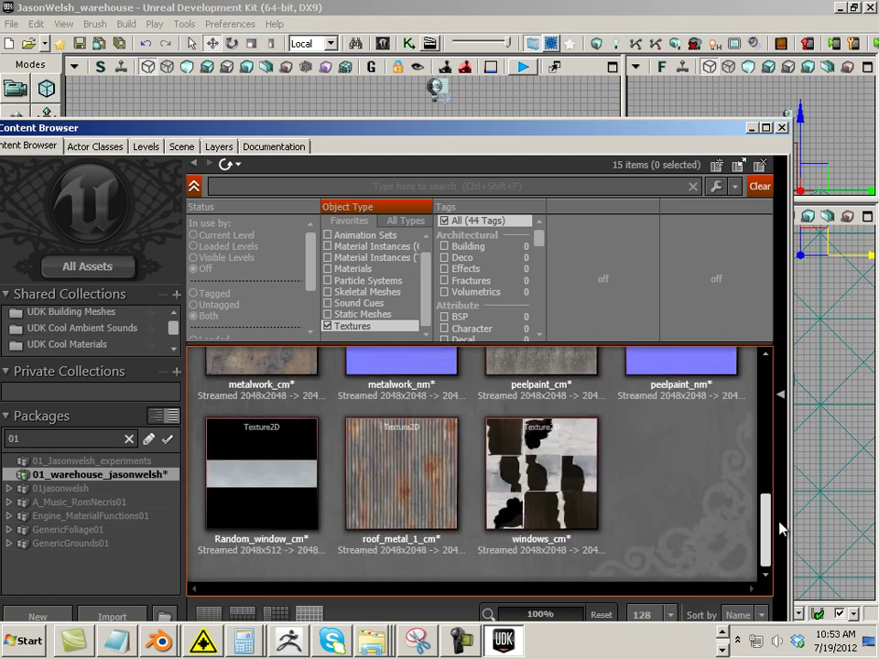
pyautogui.click(280, 478)
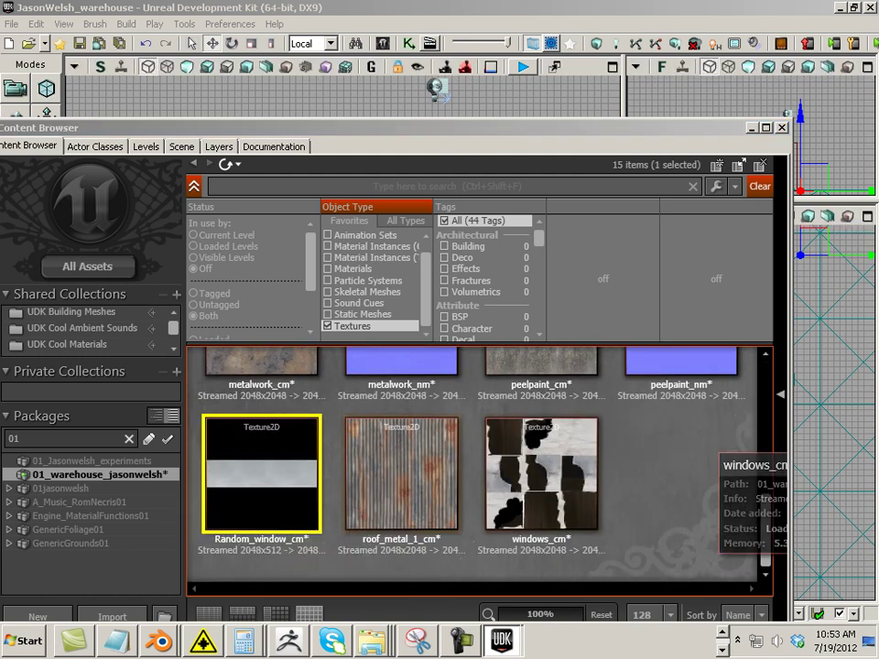
pyautogui.doubleClick(280, 477)
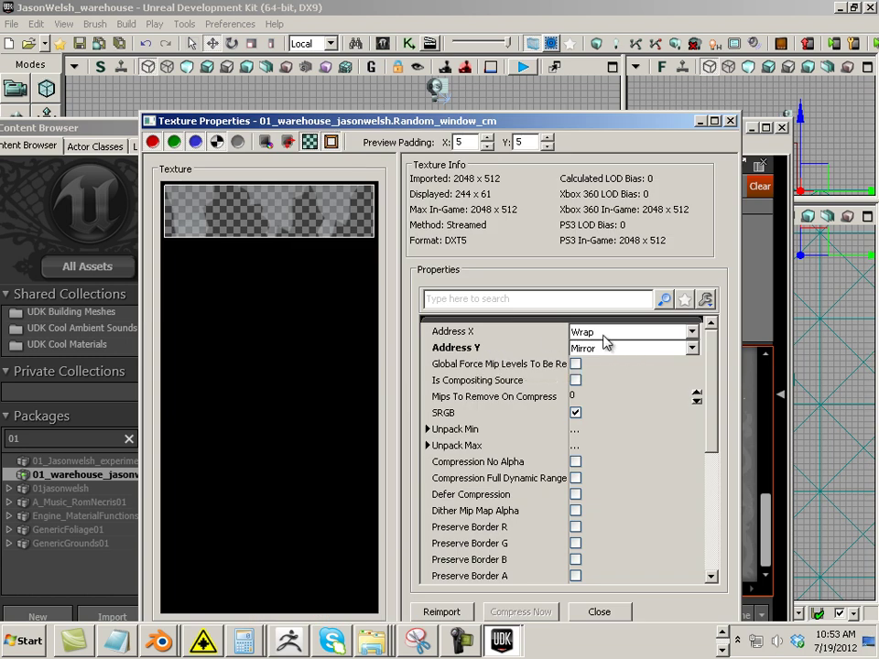
pyautogui.click(731, 122)
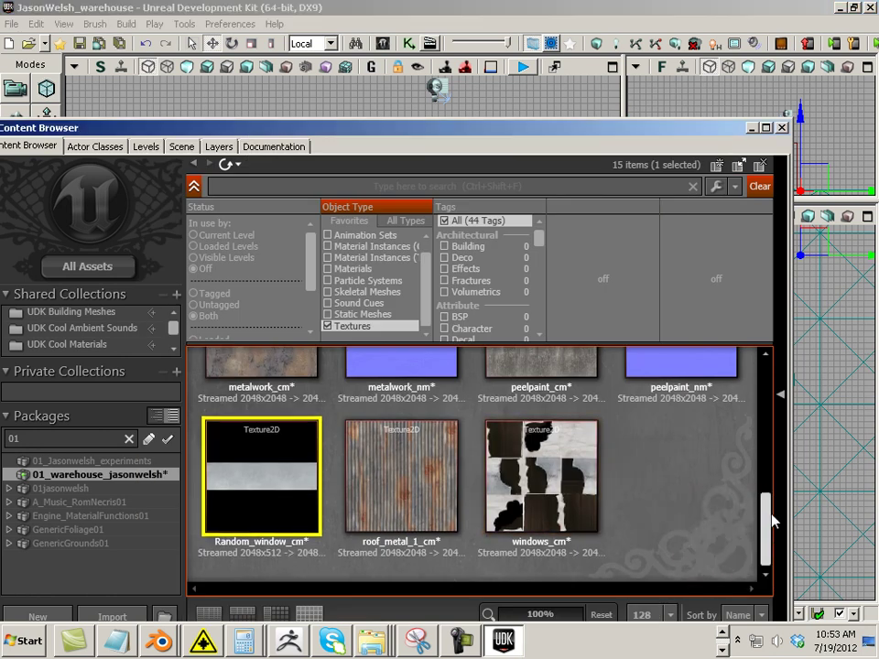
# - Show all asset types in the warehouse package and save the package
pyautogui.moveTo(766, 526); pyautogui.dragTo(769, 386)
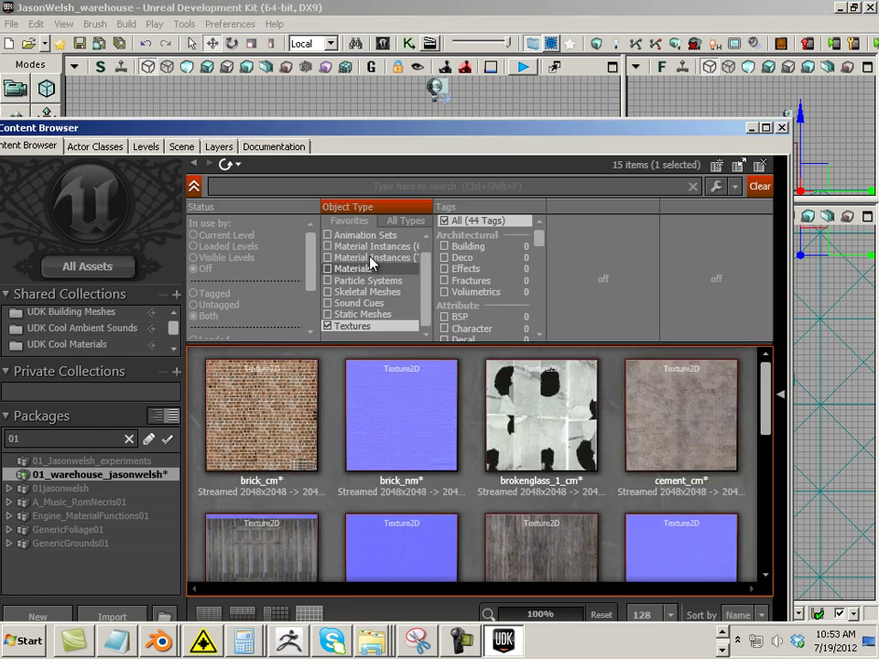
pyautogui.click(397, 221)
pyautogui.click(344, 235)
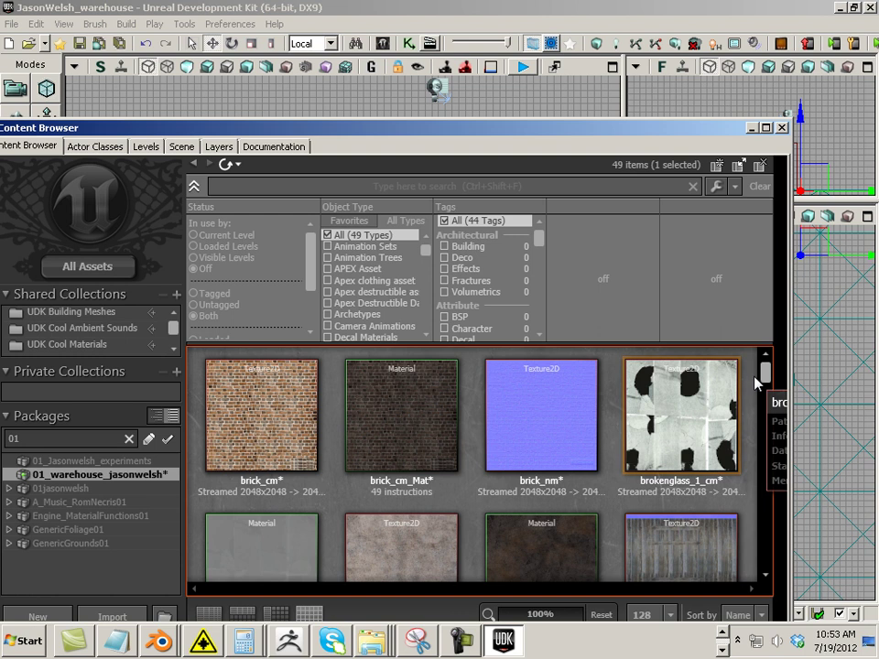
pyautogui.moveTo(764, 375); pyautogui.dragTo(793, 503)
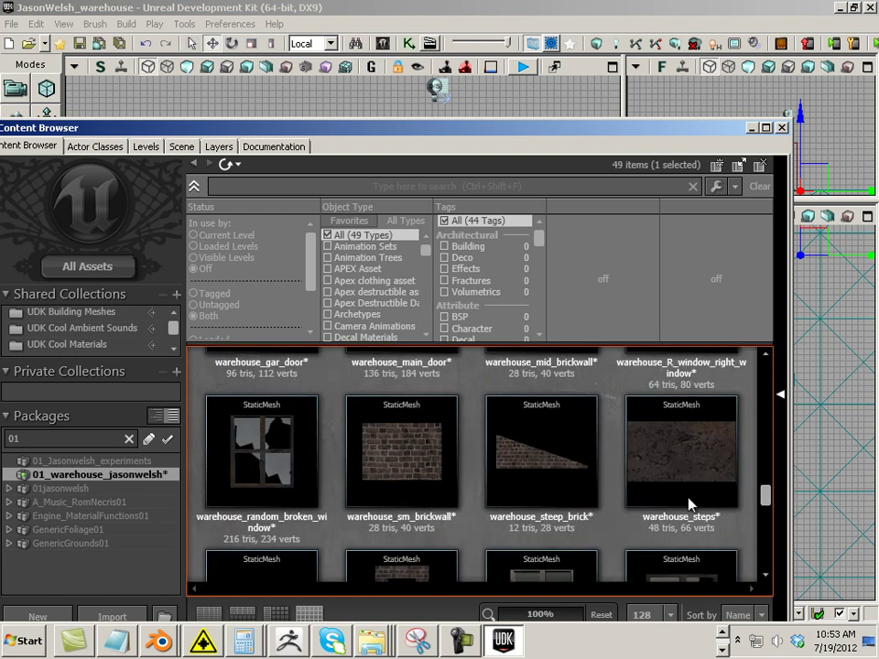
pyautogui.click(290, 483)
pyautogui.rightClick(80, 476)
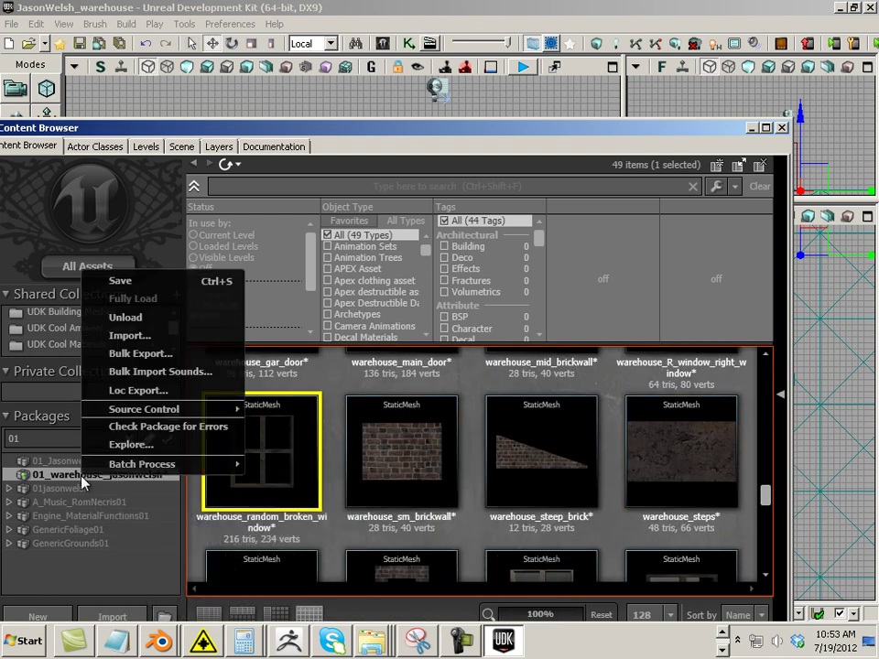
pyautogui.click(122, 281)
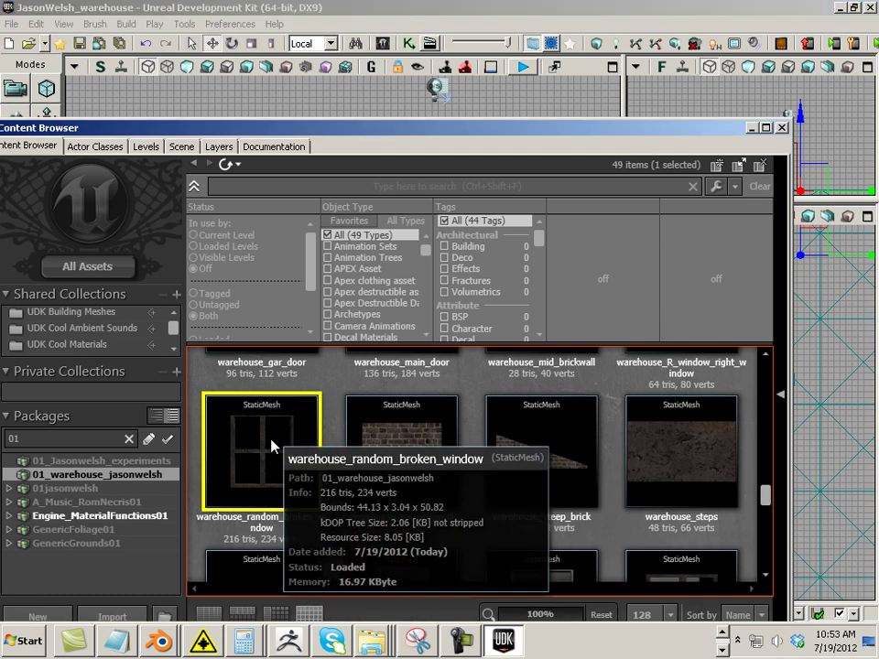
# - Copy the full name of the Random_window_cm_Mat material to the clipboard
pyautogui.scroll(2, 767, 485)
pyautogui.moveTo(767, 485); pyautogui.dragTo(767, 455)
pyautogui.click(276, 428)
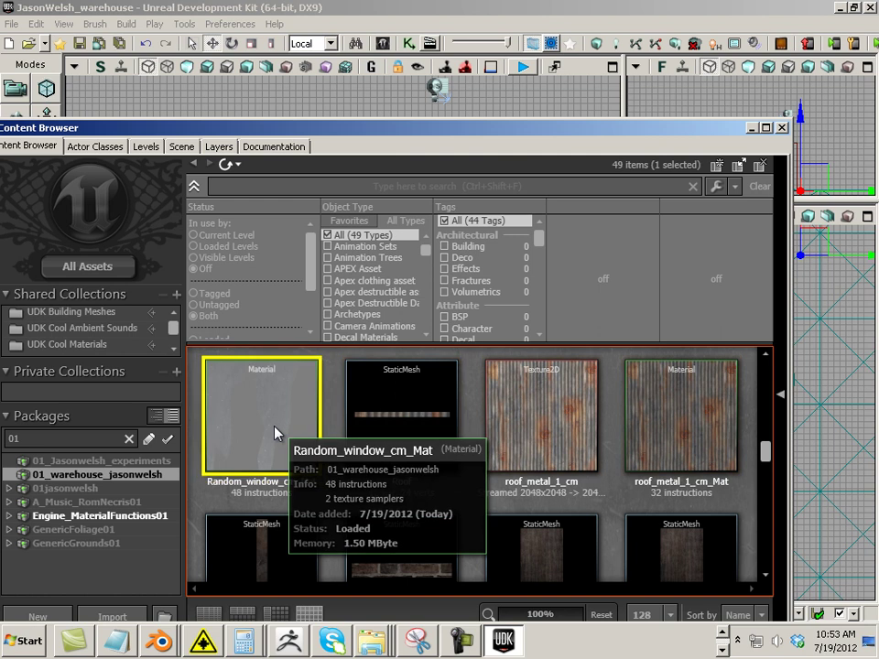
pyautogui.rightClick(251, 424)
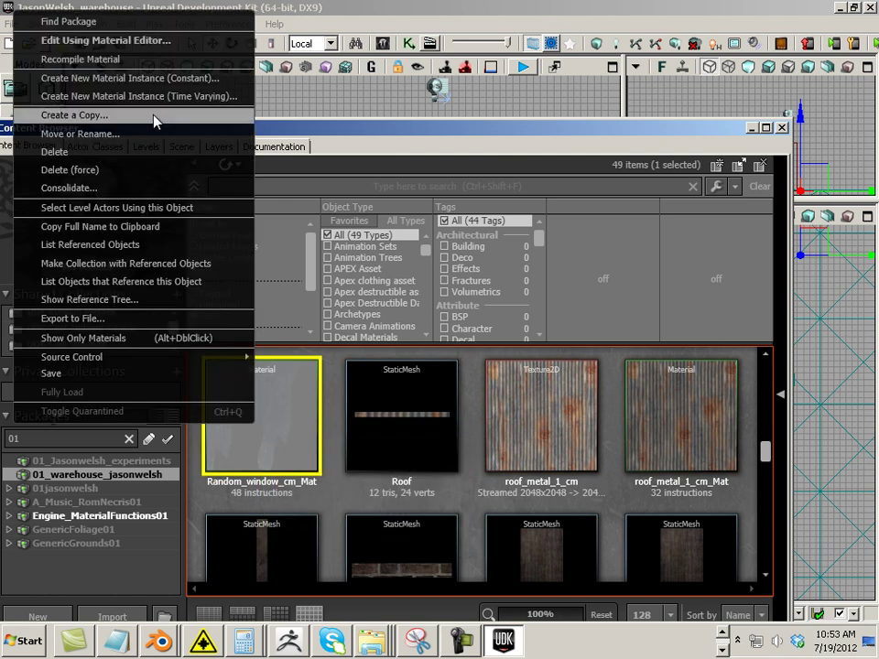
pyautogui.click(174, 226)
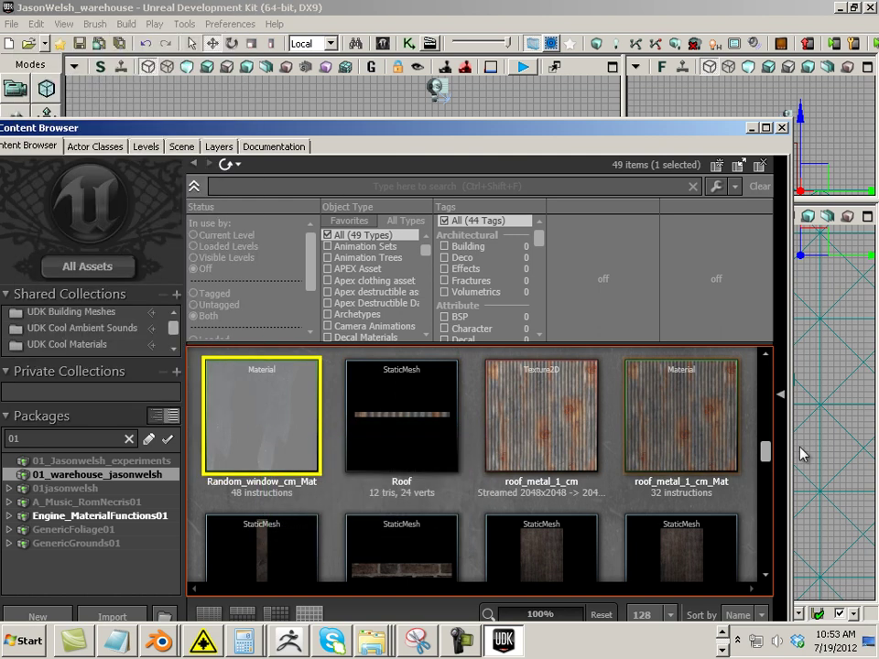
# - Open the warehouse_random_broken_window mesh for editing and clear the materials of LOD elements [0] and [1]
pyautogui.moveTo(767, 451); pyautogui.dragTo(767, 494)
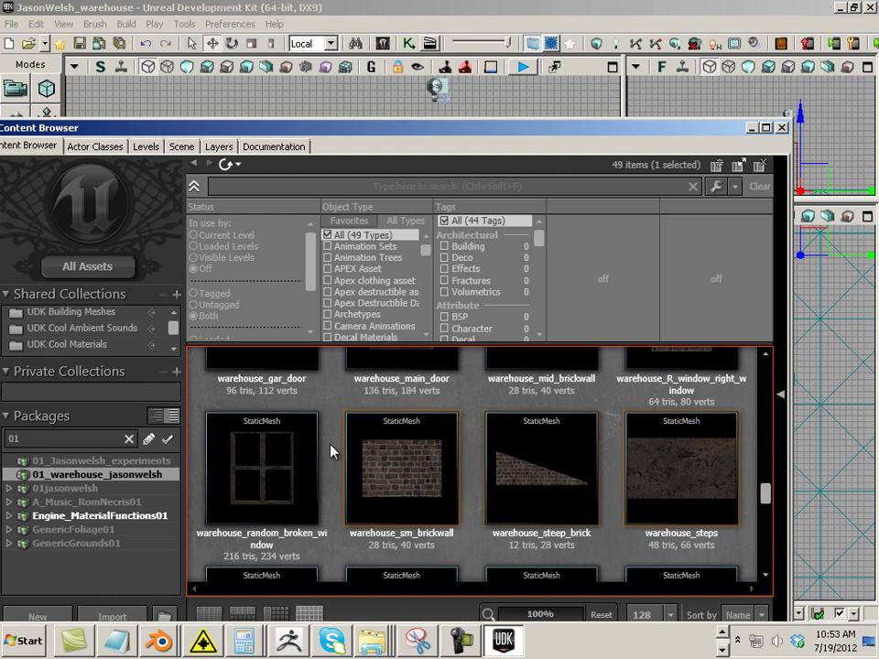
pyautogui.click(293, 467)
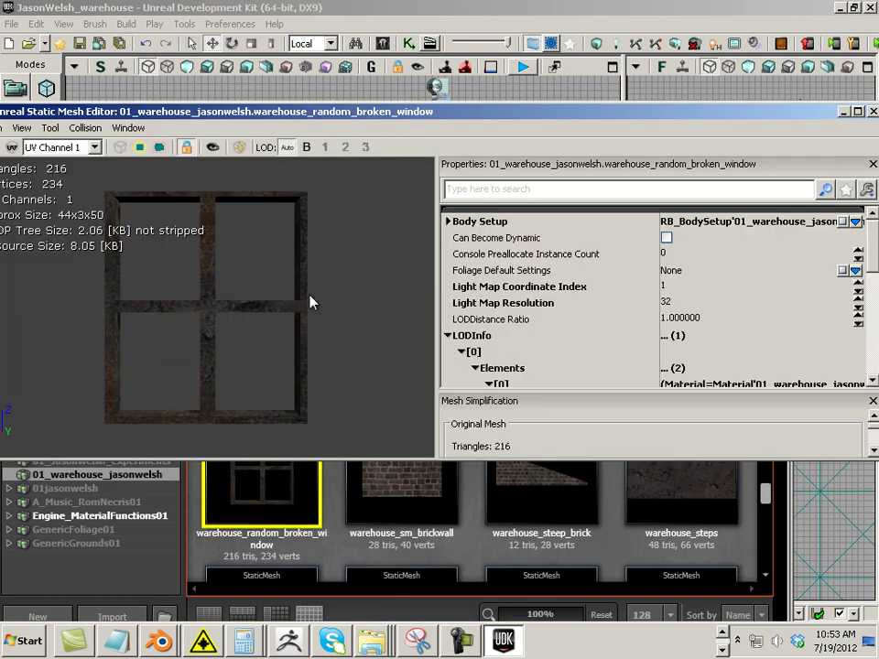
pyautogui.moveTo(311, 300)
pyautogui.mouseDown()
pyautogui.moveTo(294, 345)
pyautogui.moveTo(339, 310)
pyautogui.moveTo(217, 300)
pyautogui.moveTo(301, 300)
pyautogui.moveTo(320, 247)
pyautogui.moveTo(314, 303)
pyautogui.mouseUp()
pyautogui.scroll(-5, 861, 277)
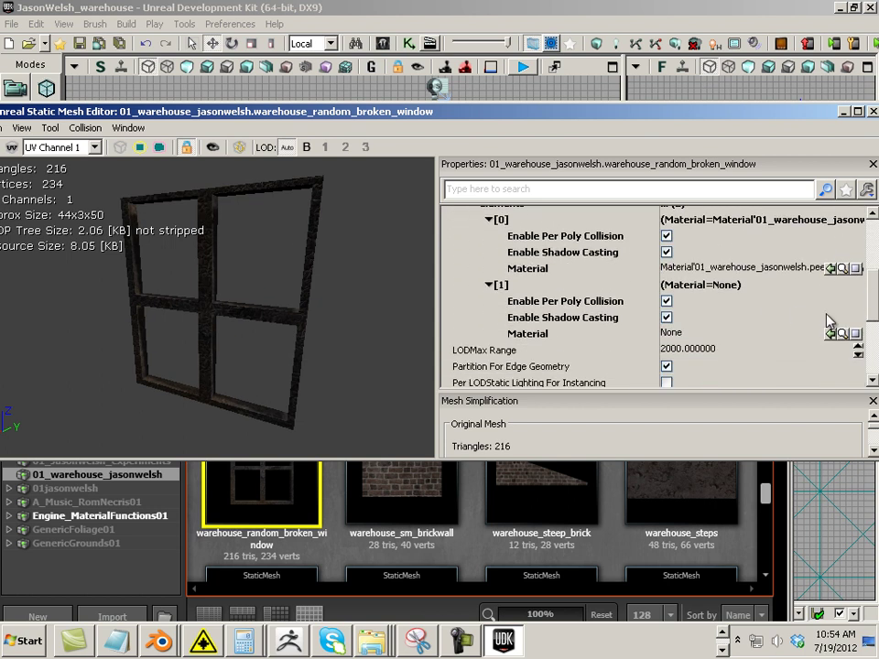
pyautogui.click(855, 269)
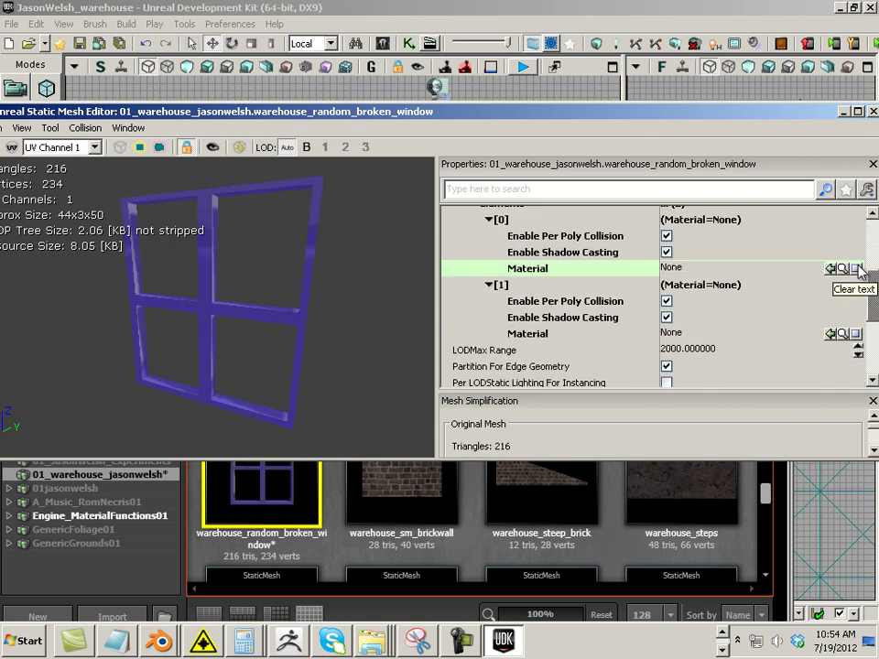
pyautogui.click(856, 334)
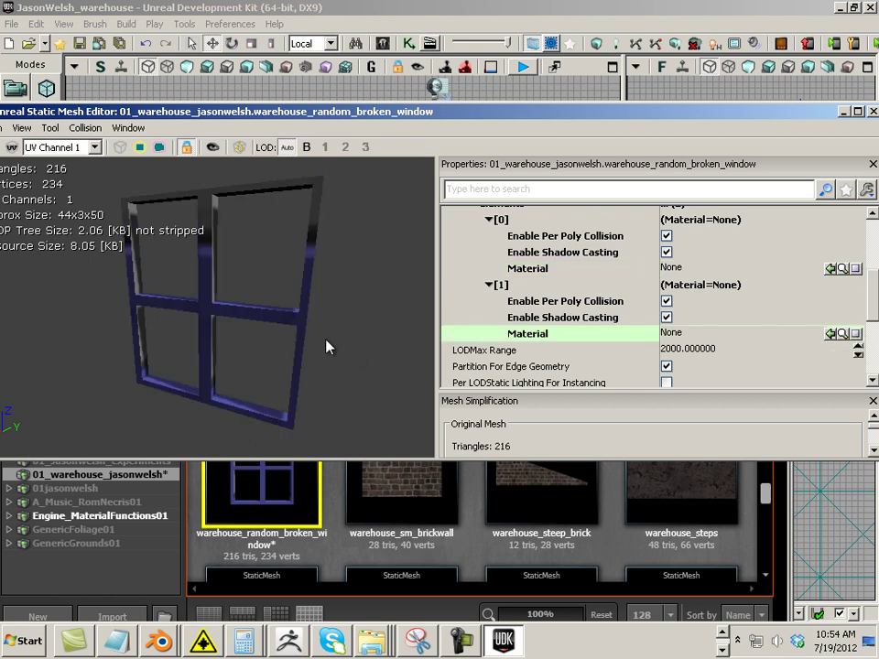
# - Assign the copied Random_window_cm_Mat material to element [1], the mesh's glass panes
pyautogui.moveTo(327, 344); pyautogui.dragTo(3, 324)
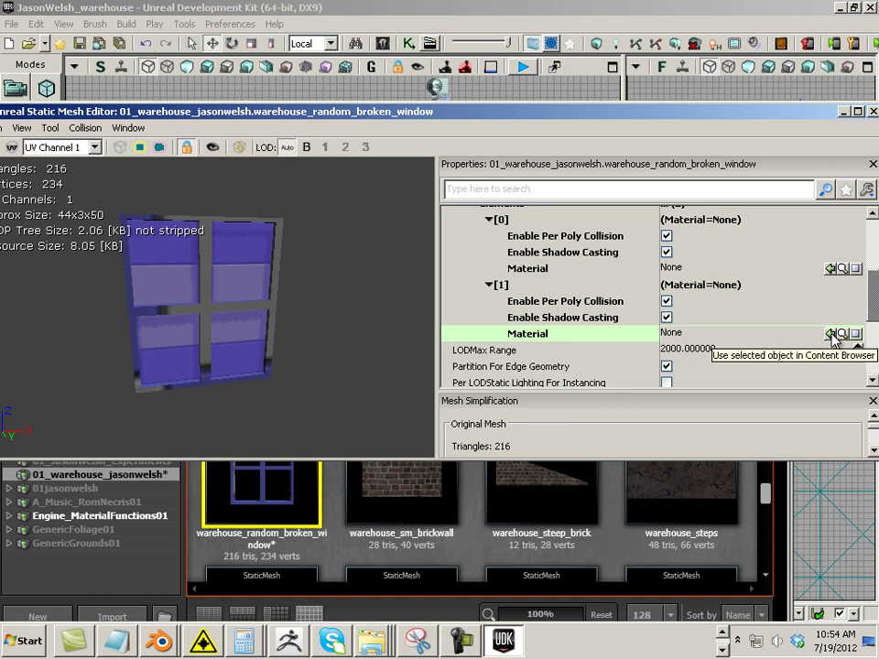
pyautogui.click(778, 337)
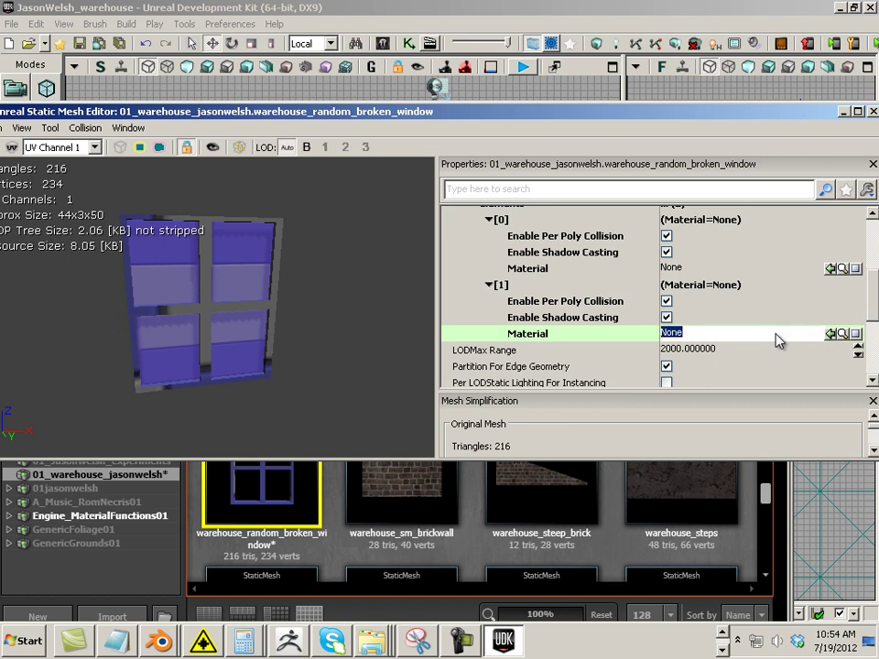
pyautogui.hotkey('ctrl', 'v')
pyautogui.press('Return')
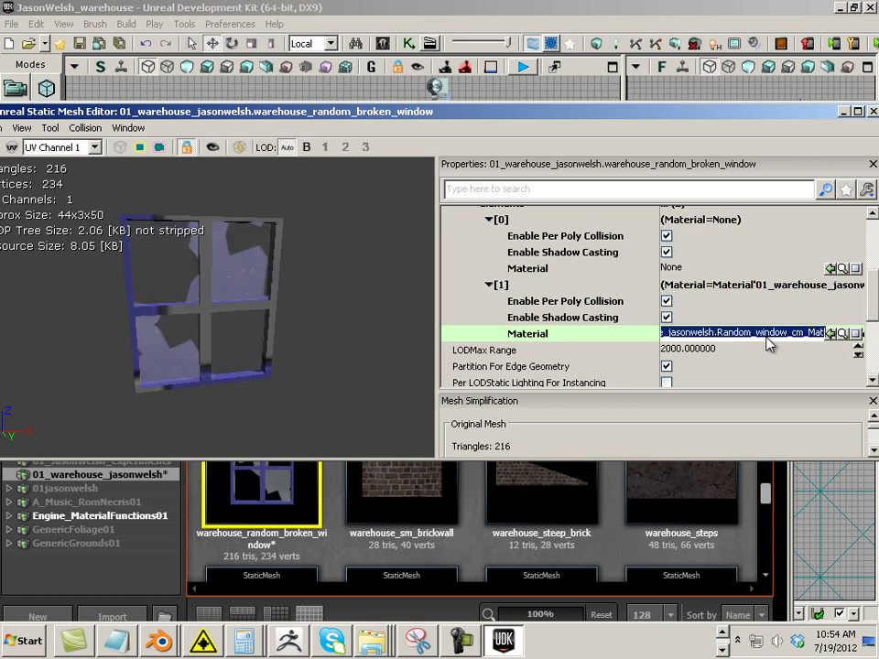
# - Copy the full name of the peelpaint_cm_Mat material to the clipboard
pyautogui.click(330, 538)
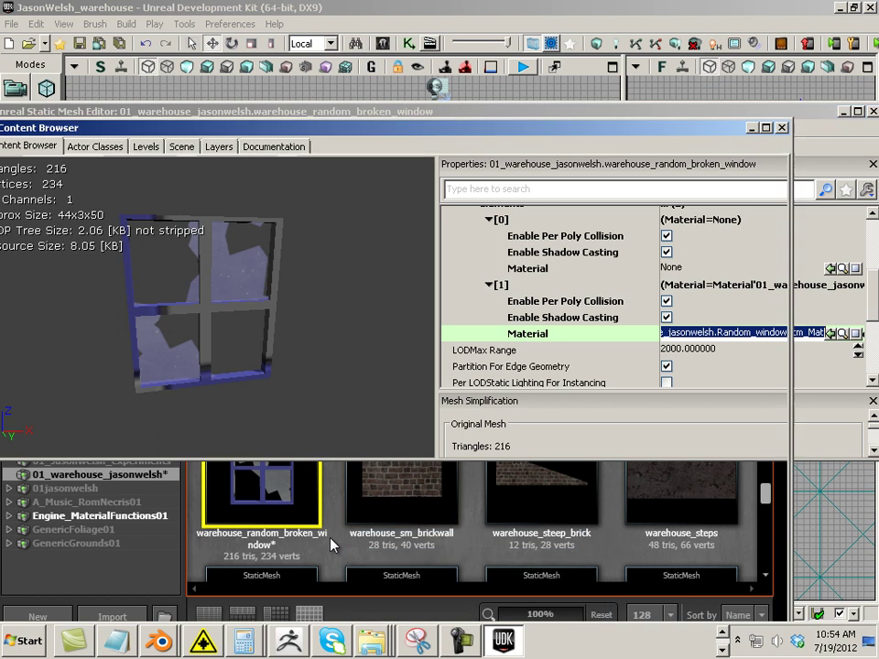
pyautogui.scroll(8, 340, 511)
pyautogui.scroll(4, 343, 513)
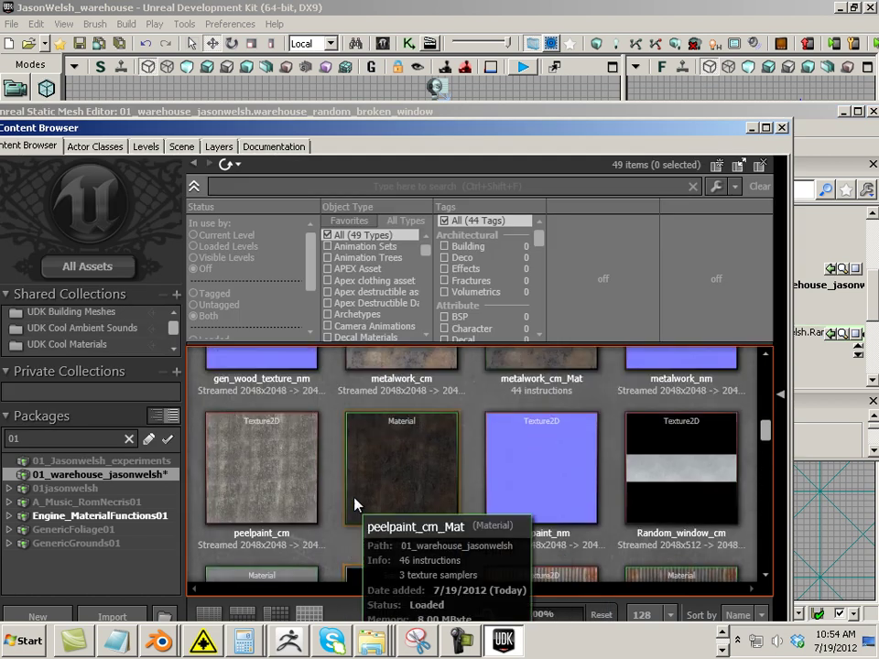
pyautogui.click(408, 494)
pyautogui.rightClick(412, 490)
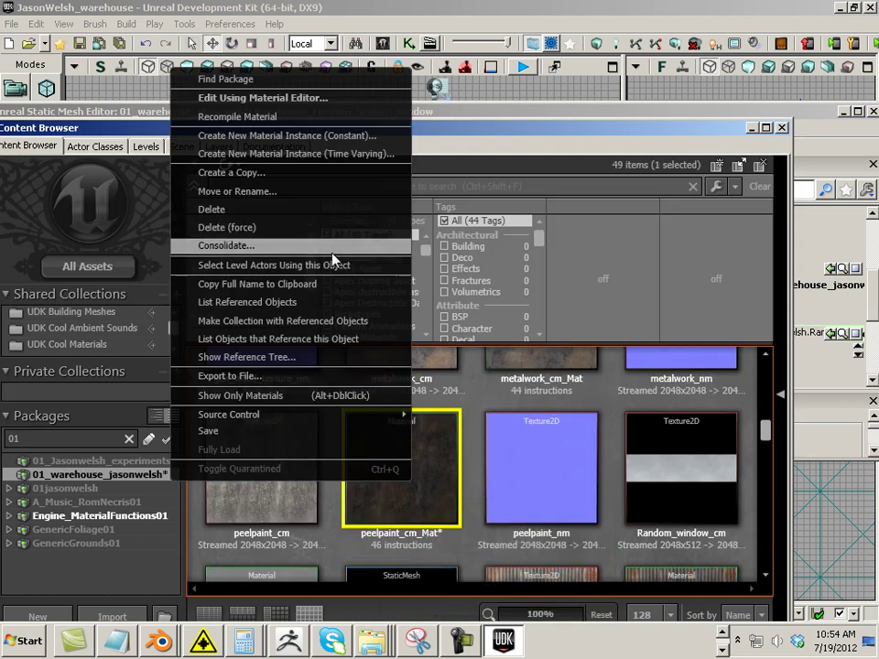
pyautogui.click(329, 283)
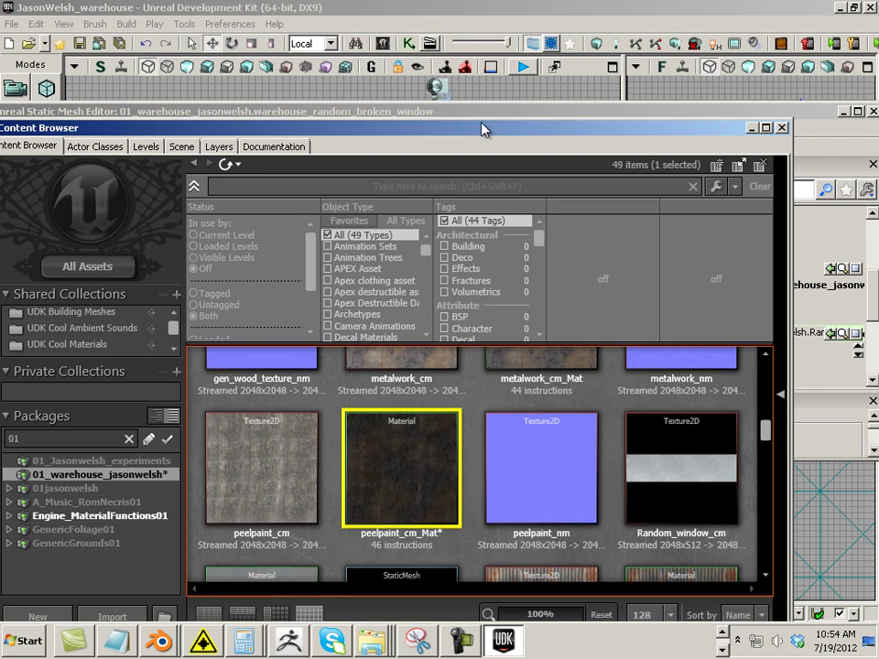
# - Assign peelpaint_cm_Mat to element [0], the window frame, and close the Static Mesh Editor
pyautogui.moveTo(484, 129); pyautogui.dragTo(563, 479)
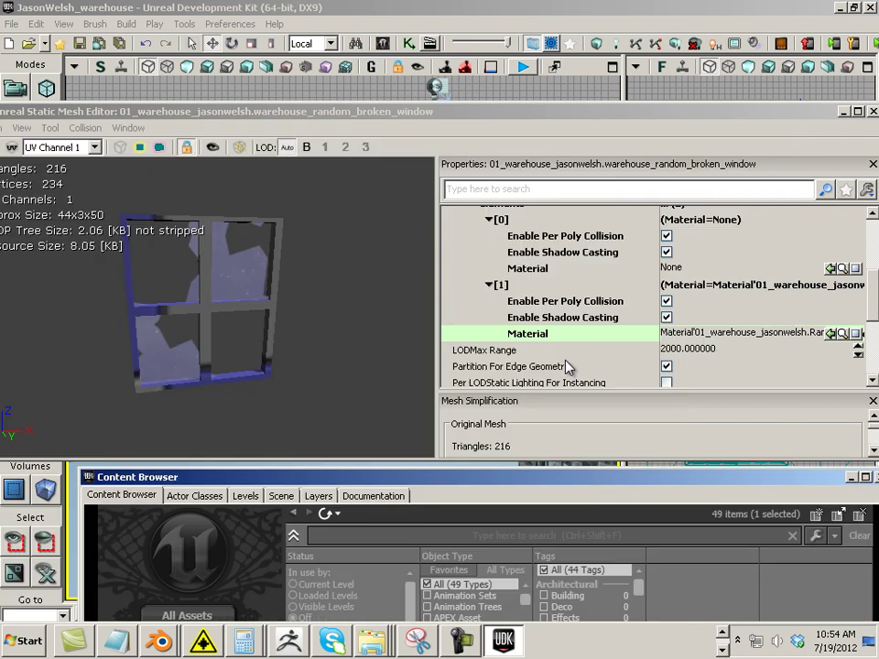
pyautogui.click(800, 271)
pyautogui.hotkey('ctrl', 'v')
pyautogui.press('Return')
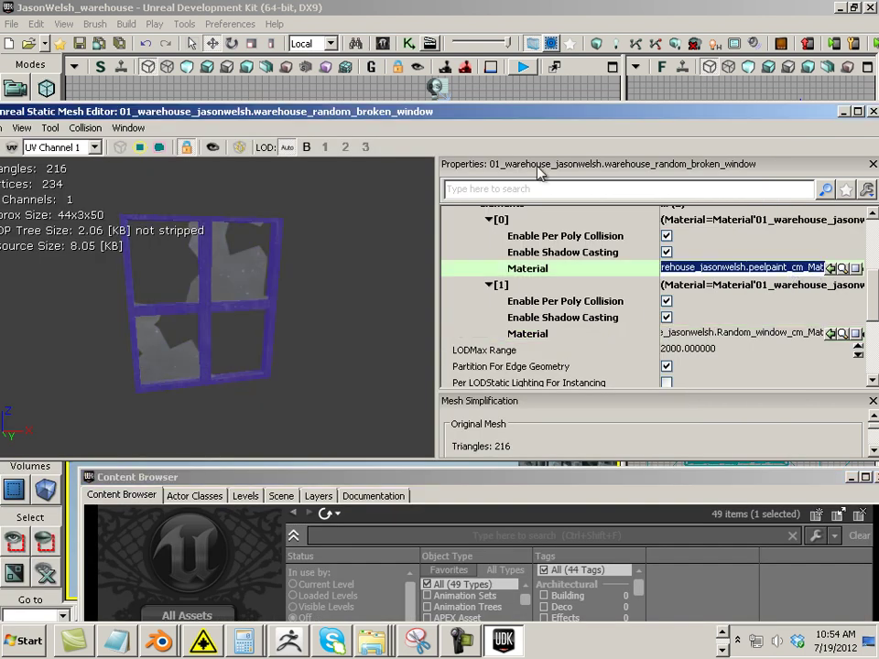
pyautogui.moveTo(459, 116); pyautogui.dragTo(369, 182)
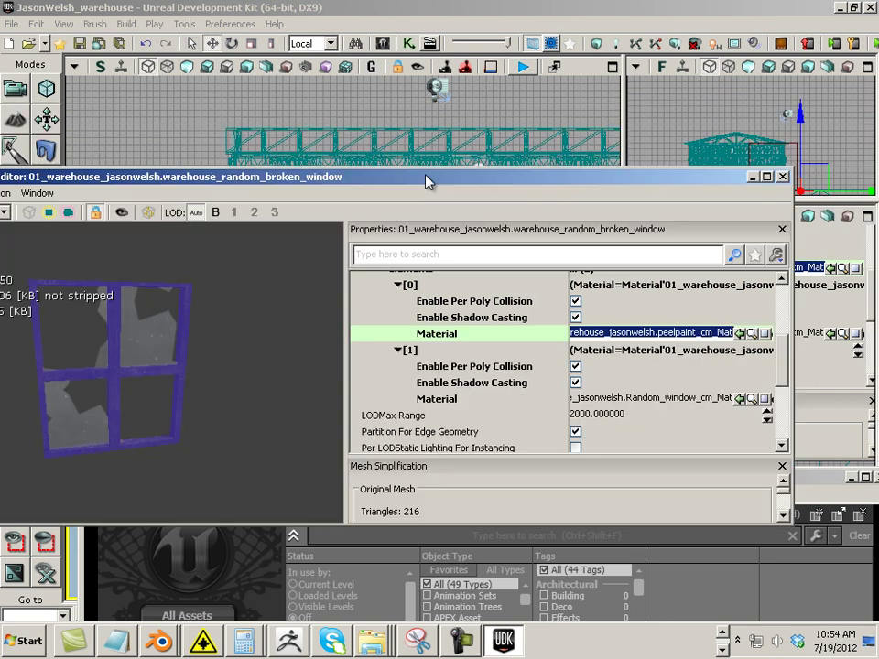
pyautogui.click(783, 177)
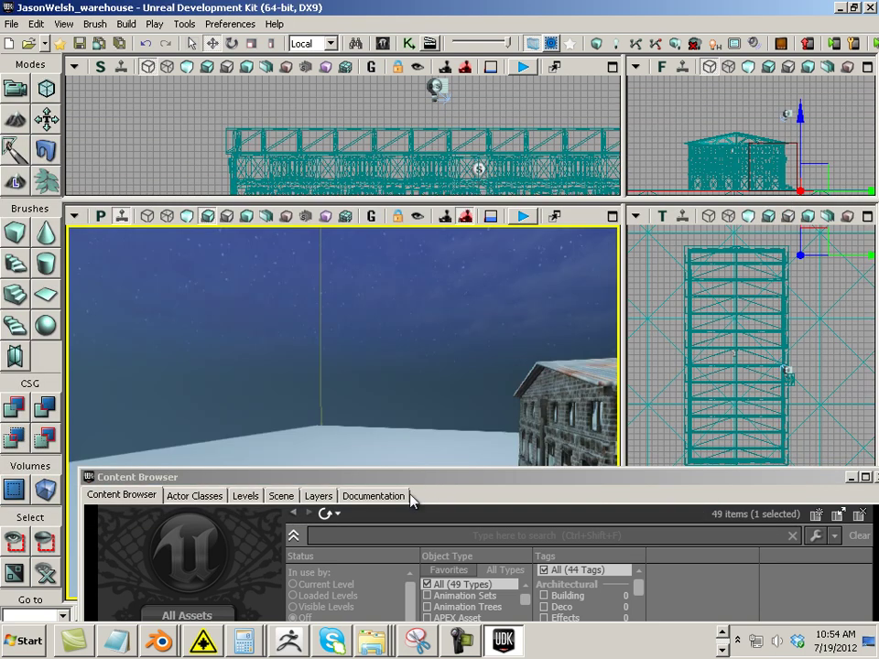
# - Move the Content Browser beside the perspective view and place the warehouse_random_broken_window mesh in the level
pyautogui.moveTo(414, 477); pyautogui.dragTo(865, 203)
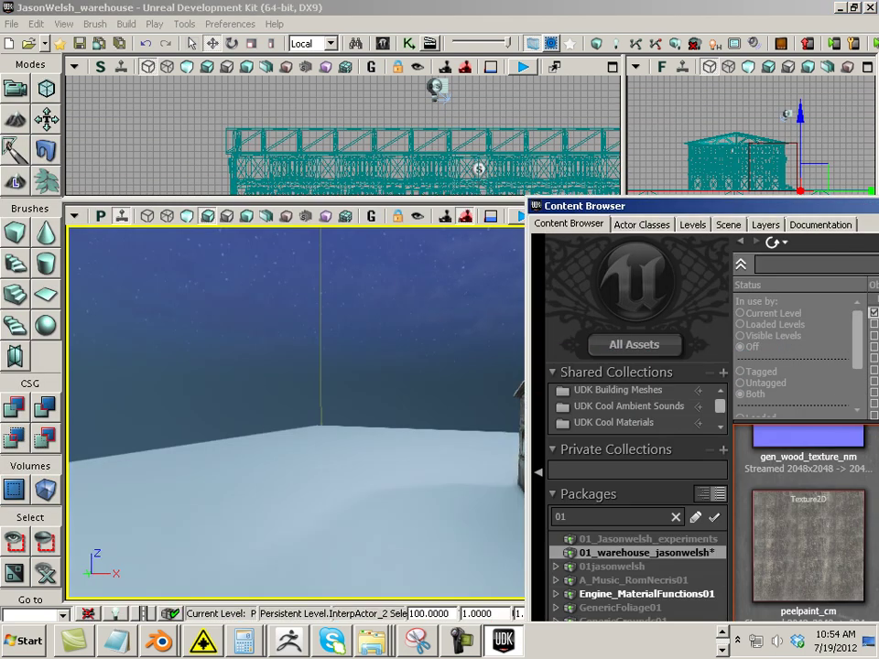
pyautogui.moveTo(748, 213); pyautogui.dragTo(571, 58)
pyautogui.scroll(-6, 618, 431)
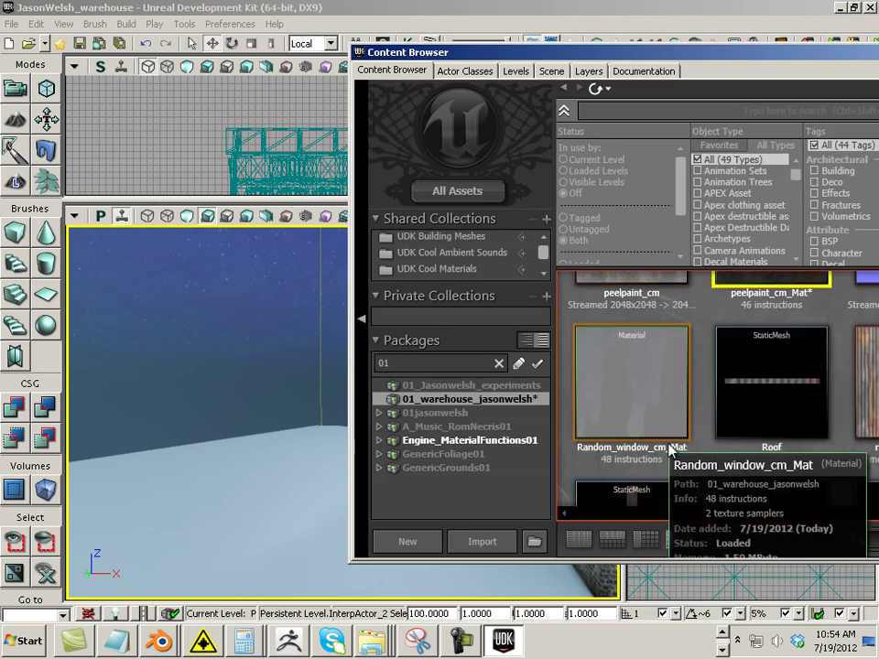
pyautogui.scroll(-3, 720, 450)
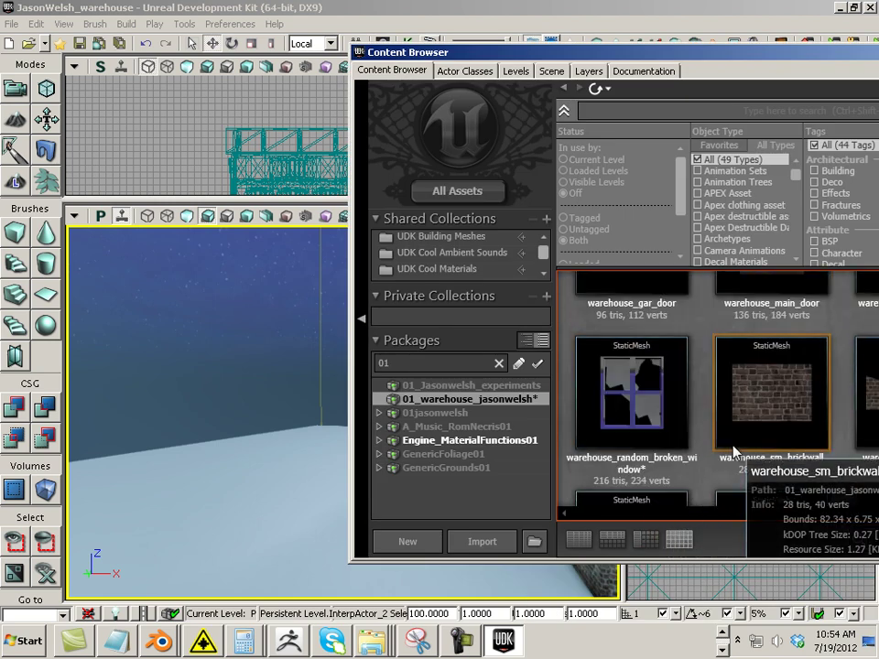
pyautogui.moveTo(640, 403); pyautogui.dragTo(290, 407)
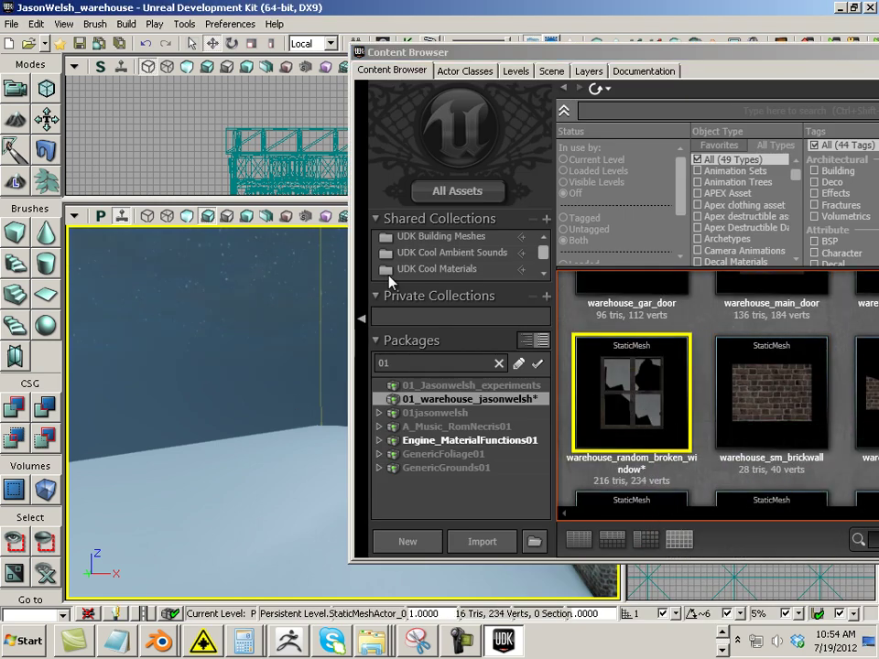
# - Expose more of the perspective view and place another warehouse_random_broken_window mesh on the open ground
pyautogui.moveTo(487, 71); pyautogui.dragTo(647, 96)
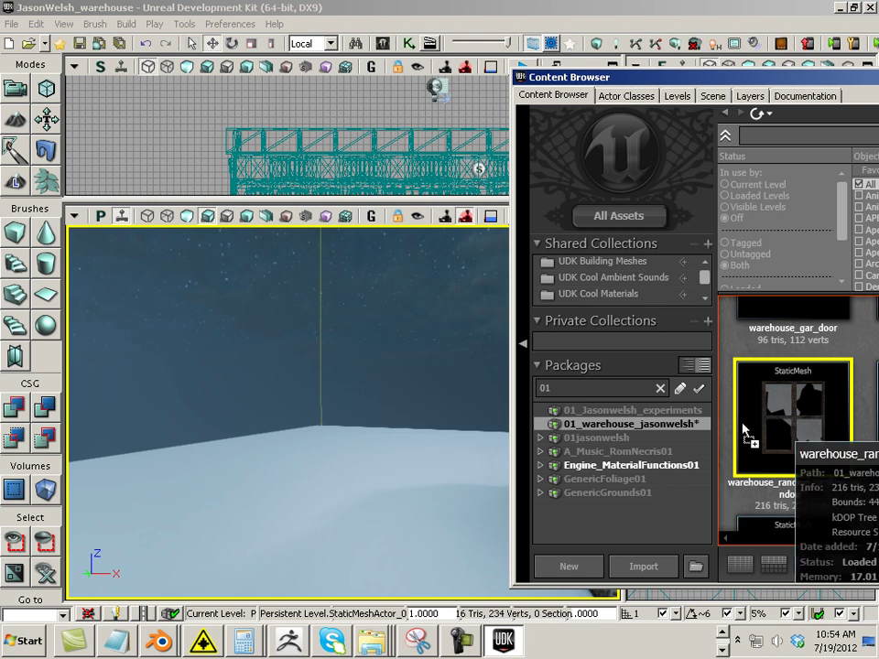
pyautogui.moveTo(464, 502); pyautogui.dragTo(384, 510, button='right')
pyautogui.moveTo(278, 442); pyautogui.dragTo(445, 486)
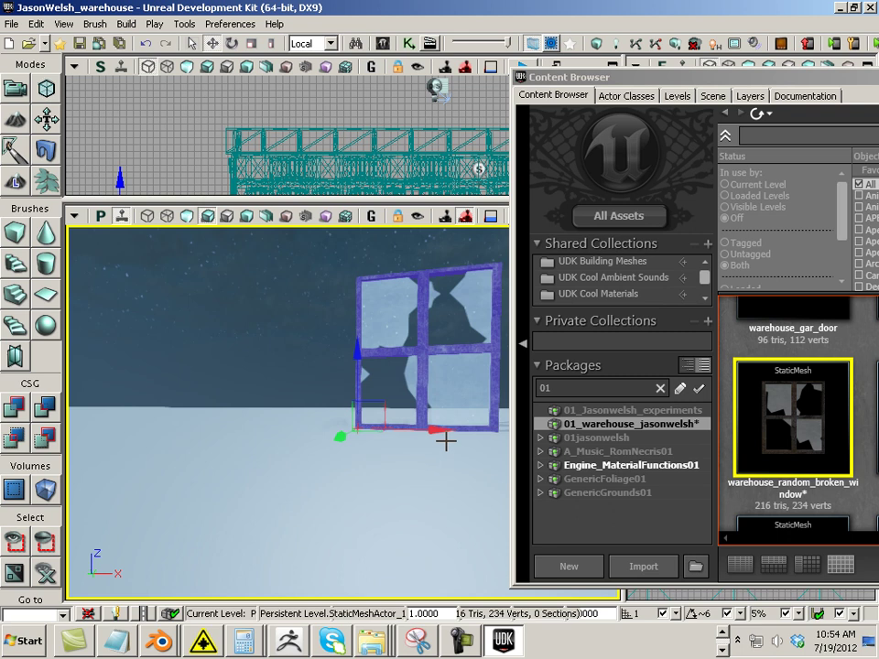
# - Duplicate the placed broken window twice along its X axis to form a continuous row of three windows
pyautogui.keyDown('alt'); pyautogui.moveTo(449, 424); pyautogui.dragTo(217, 418); pyautogui.keyUp('alt')
pyautogui.moveTo(187, 473)
pyautogui.mouseDown()
pyautogui.moveTo(248, 494)
pyautogui.moveTo(245, 480)
pyautogui.moveTo(203, 476)
pyautogui.mouseUp()
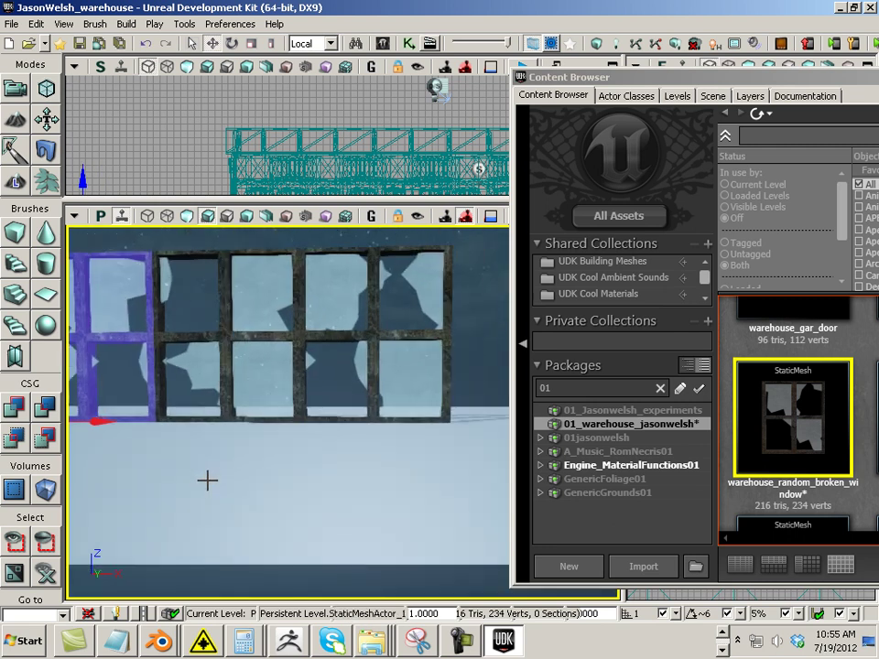
pyautogui.moveTo(232, 529); pyautogui.dragTo(221, 486)
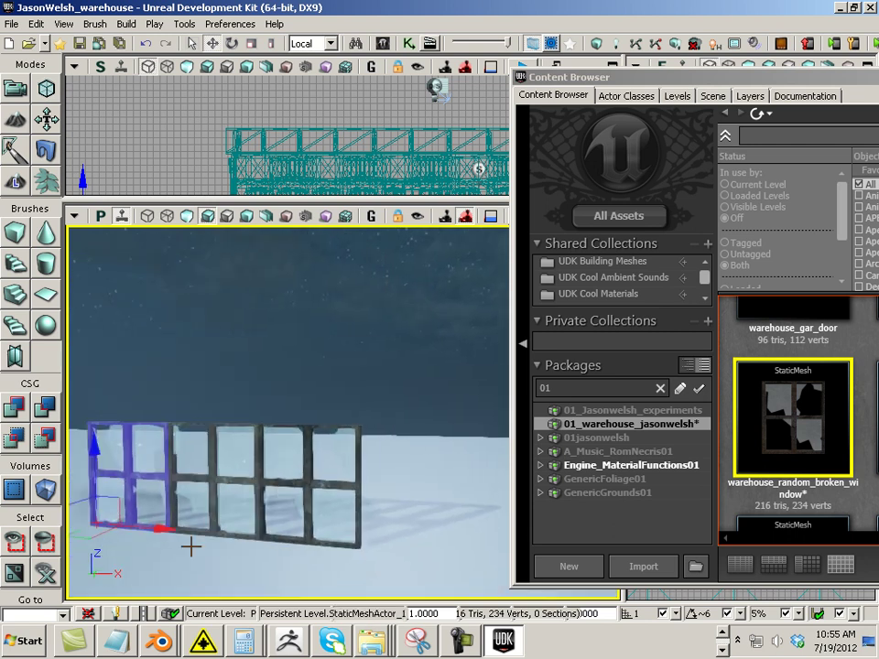
pyautogui.moveTo(146, 494); pyautogui.dragTo(187, 528)
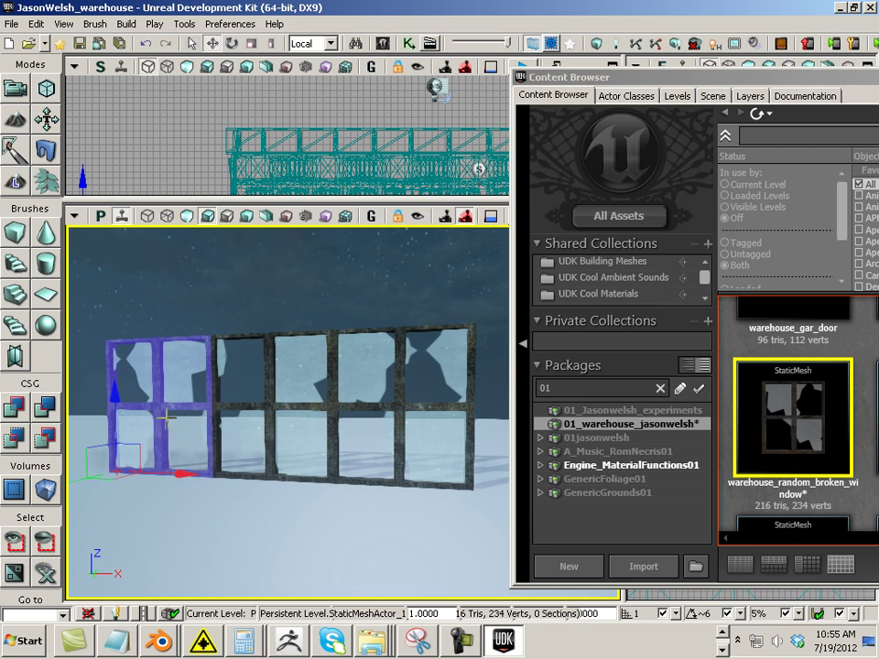
# - Select the outermost window opposite the original and duplicate it along the X axis, extending the row to four adjoining windows
pyautogui.click(229, 442)
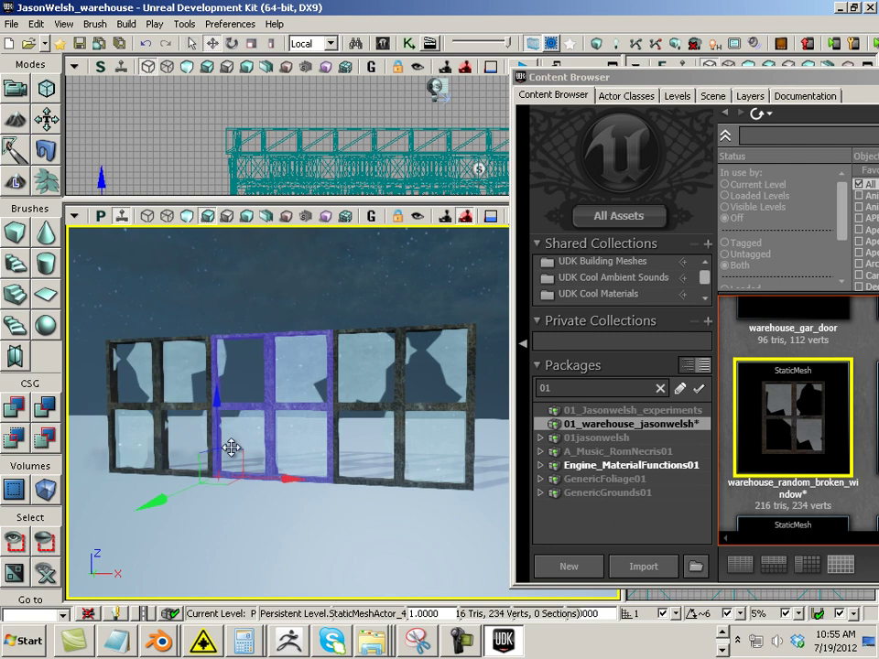
pyautogui.click(164, 471)
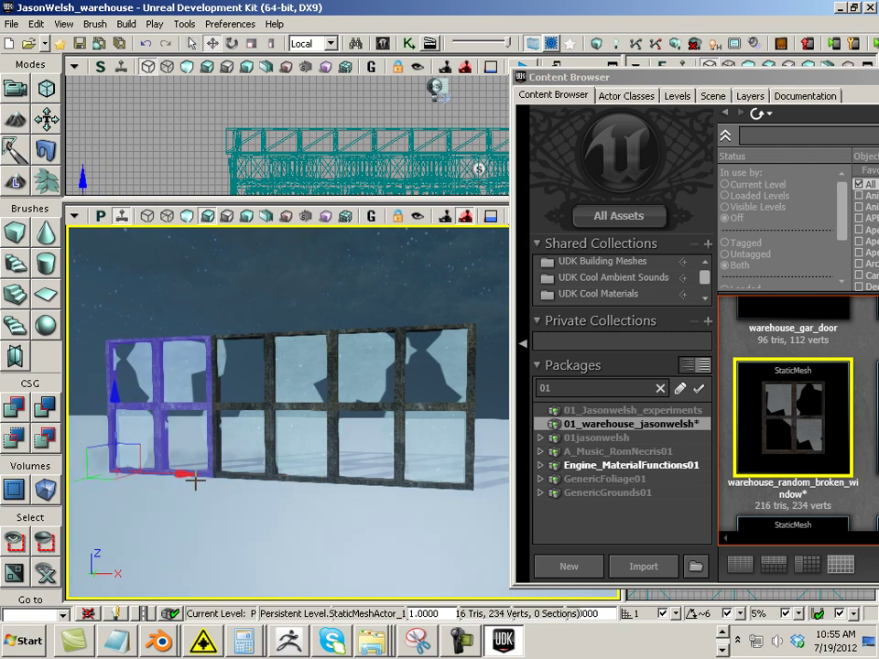
pyautogui.moveTo(190, 475); pyautogui.dragTo(111, 525)
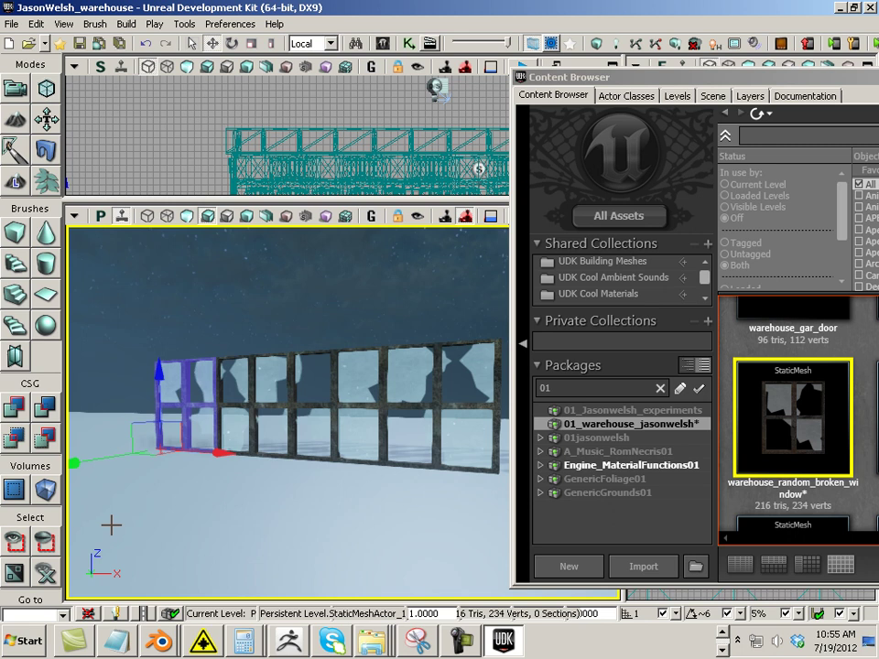
pyautogui.moveTo(247, 545); pyautogui.dragTo(225, 533)
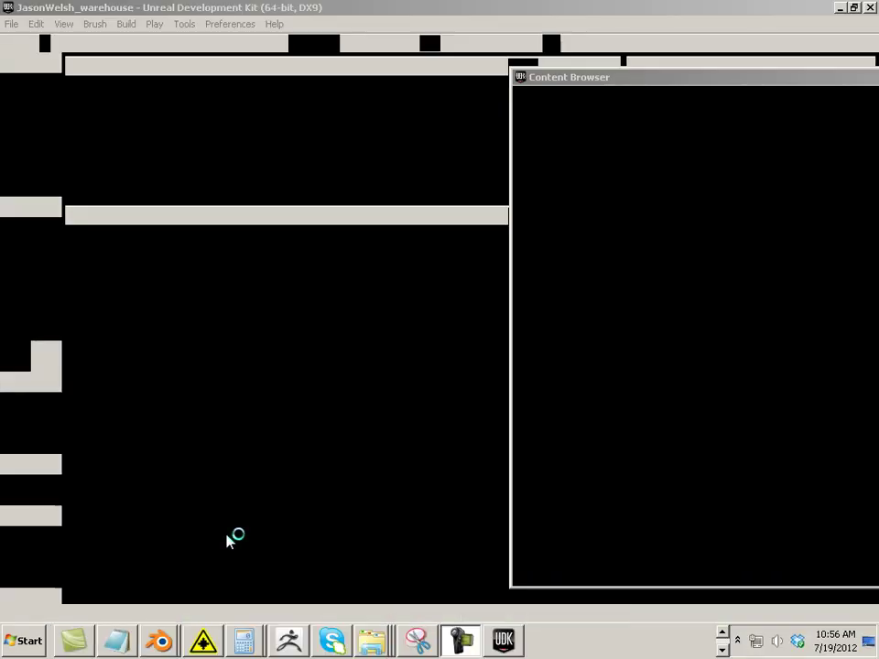
pyautogui.hotkey('ctrl', 'shift', 'Escape')
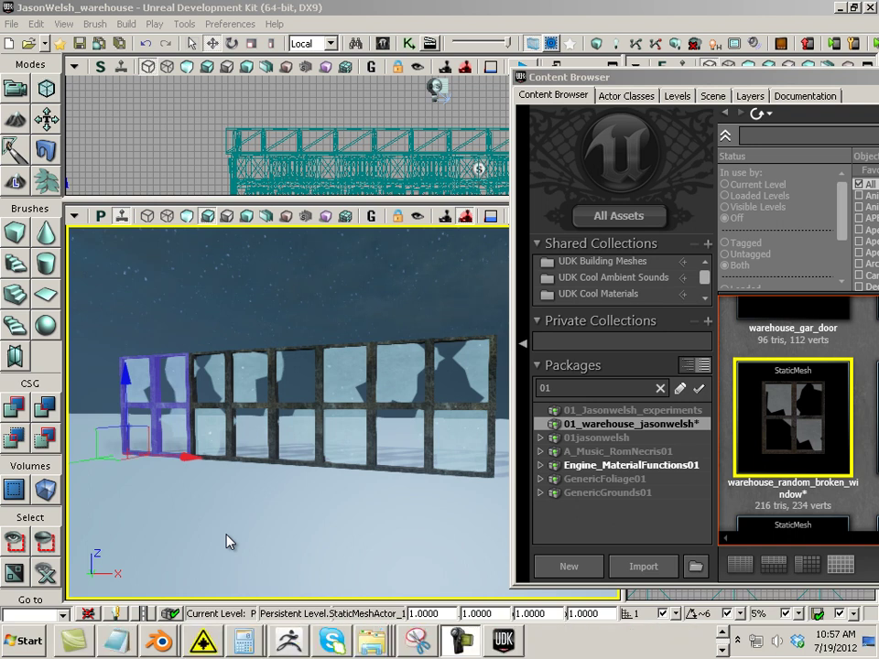
pyautogui.press('F10')
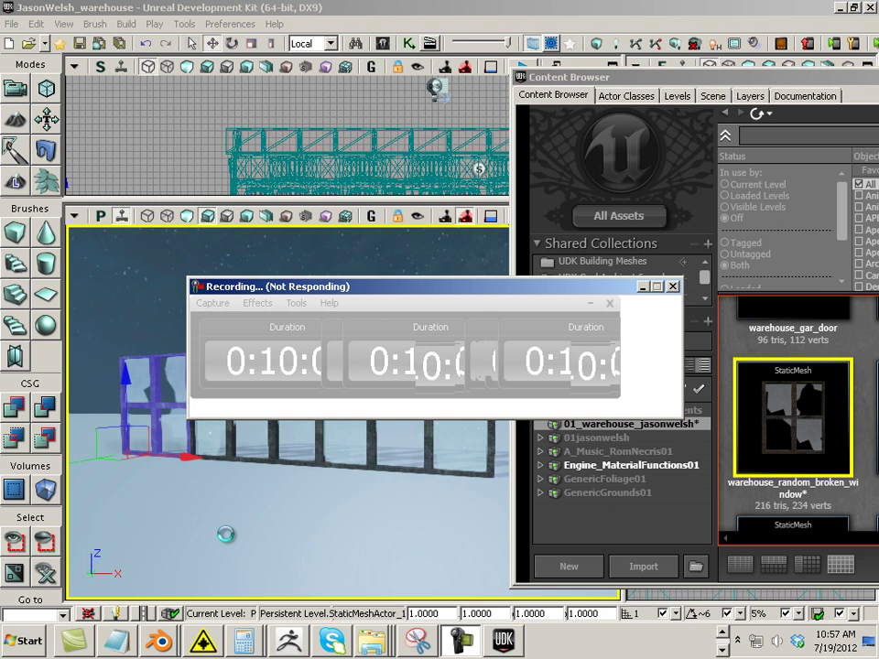